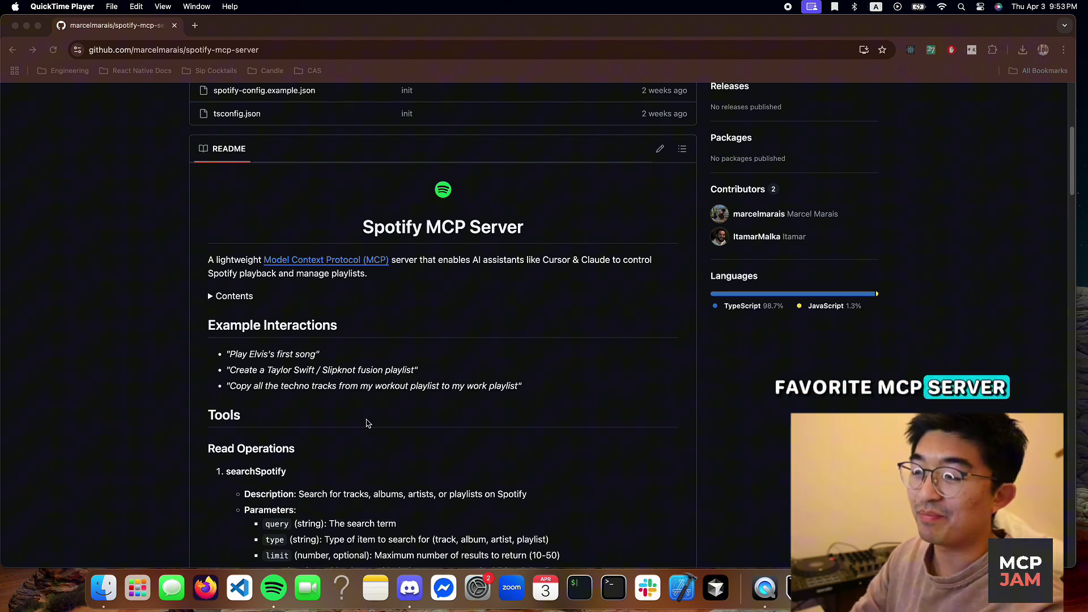
# Step: Copy the Installation commands from the Spotify MCP Server README
pyautogui.scroll(-2, 366, 424)
pyautogui.scroll(-5, 369, 419)
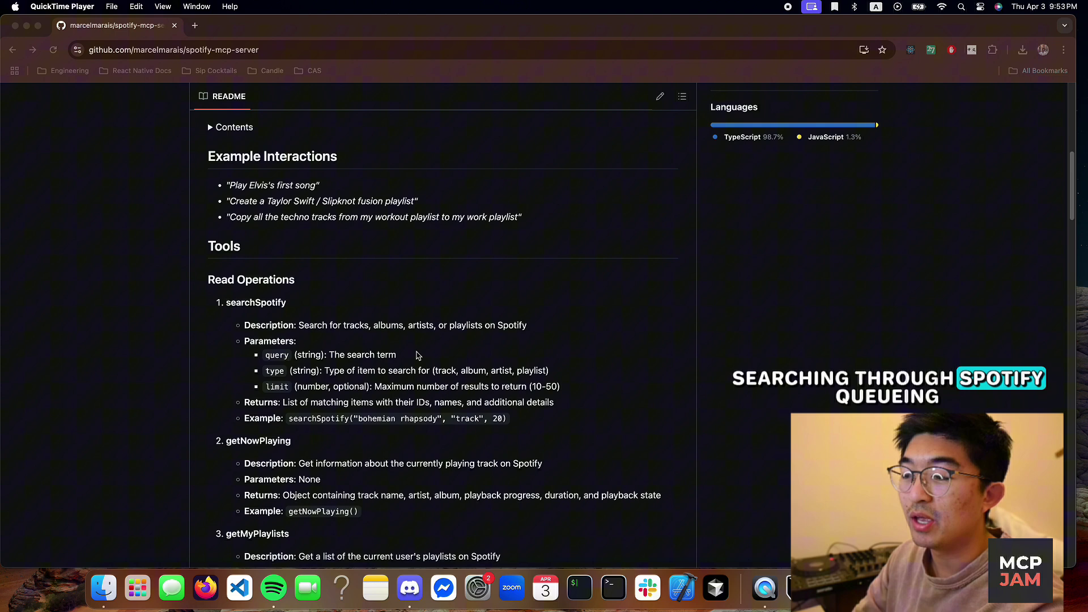
pyautogui.scroll(-7, 417, 355)
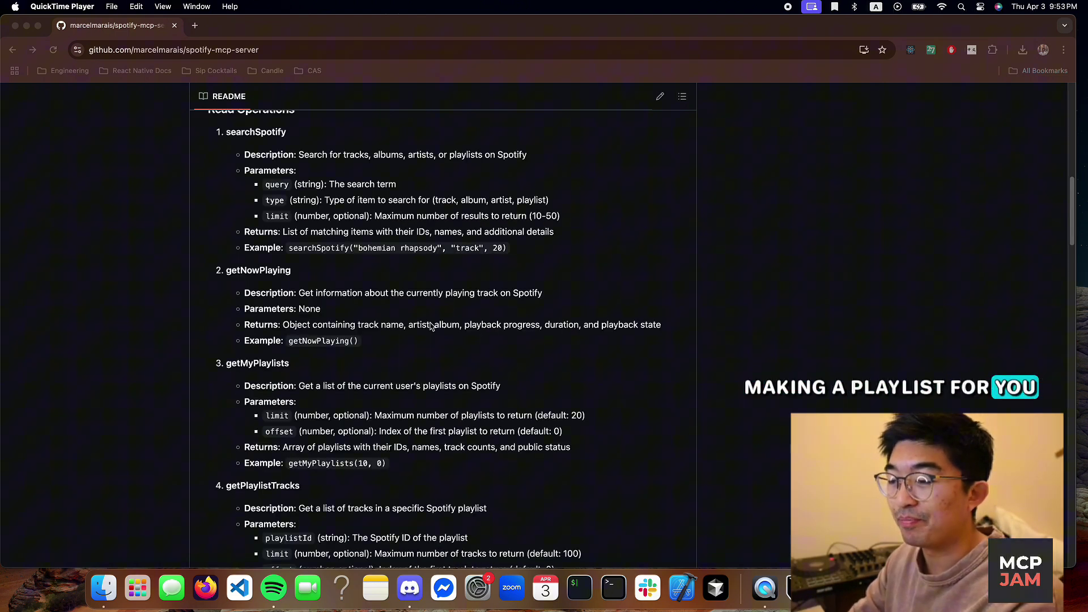
pyautogui.scroll(-20, 430, 326)
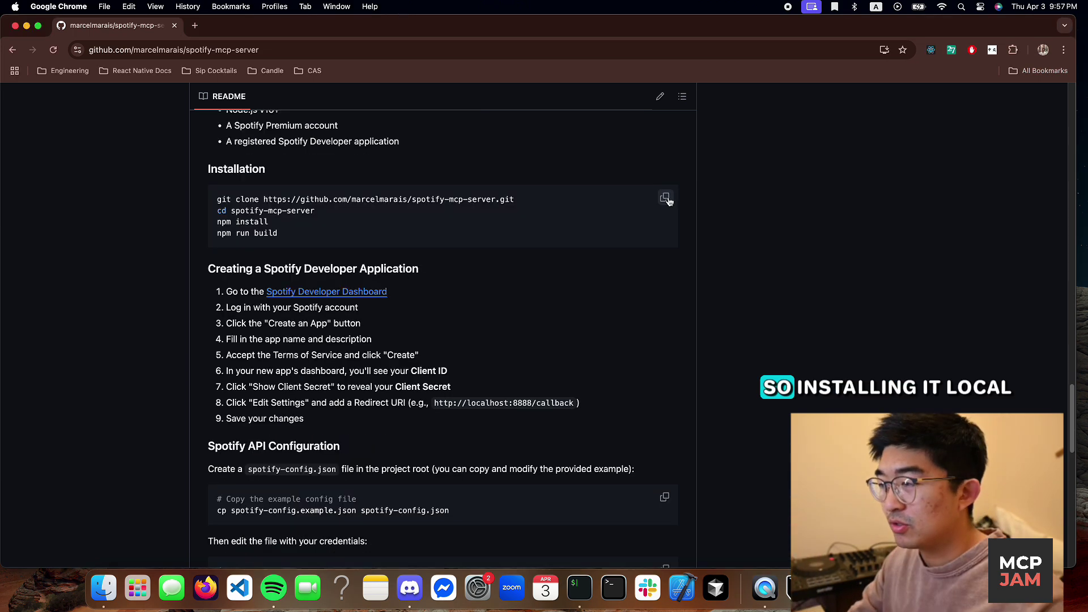
pyautogui.click(664, 198)
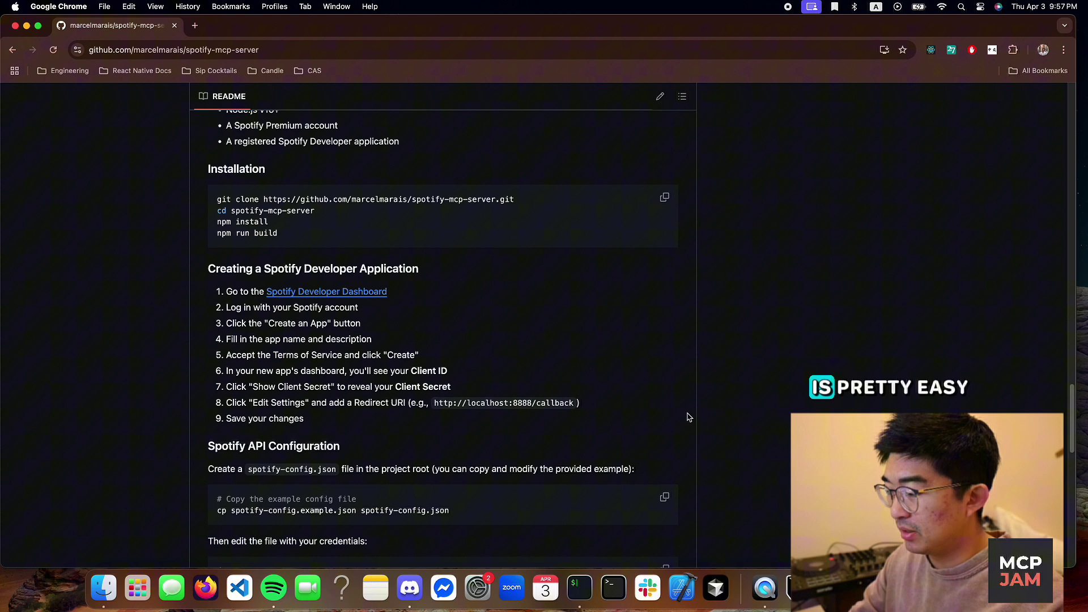
# Step: Switch to iTerm2 and run the copied commands in the Desktop folder to clone, install and build spotify-mcp-server
pyautogui.click(581, 589)
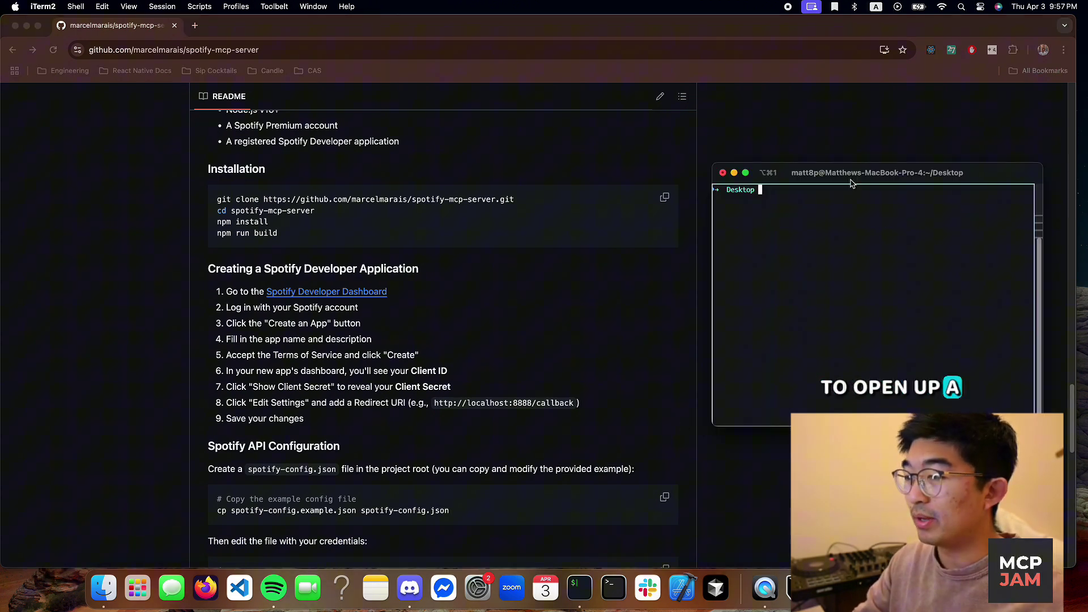
pyautogui.moveTo(850, 183); pyautogui.dragTo(596, 201)
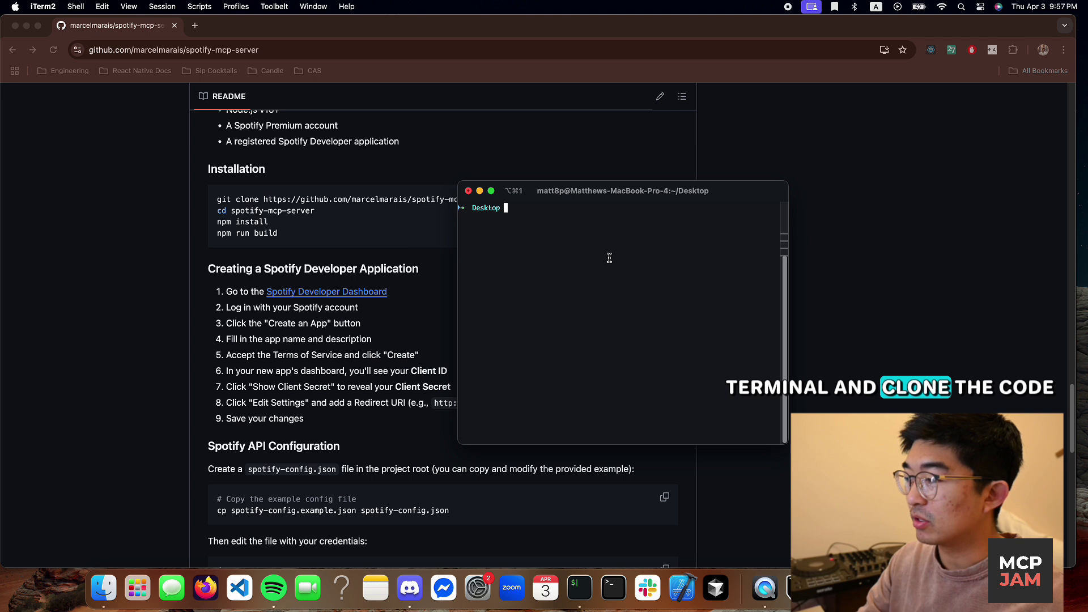
pyautogui.press('super+v')
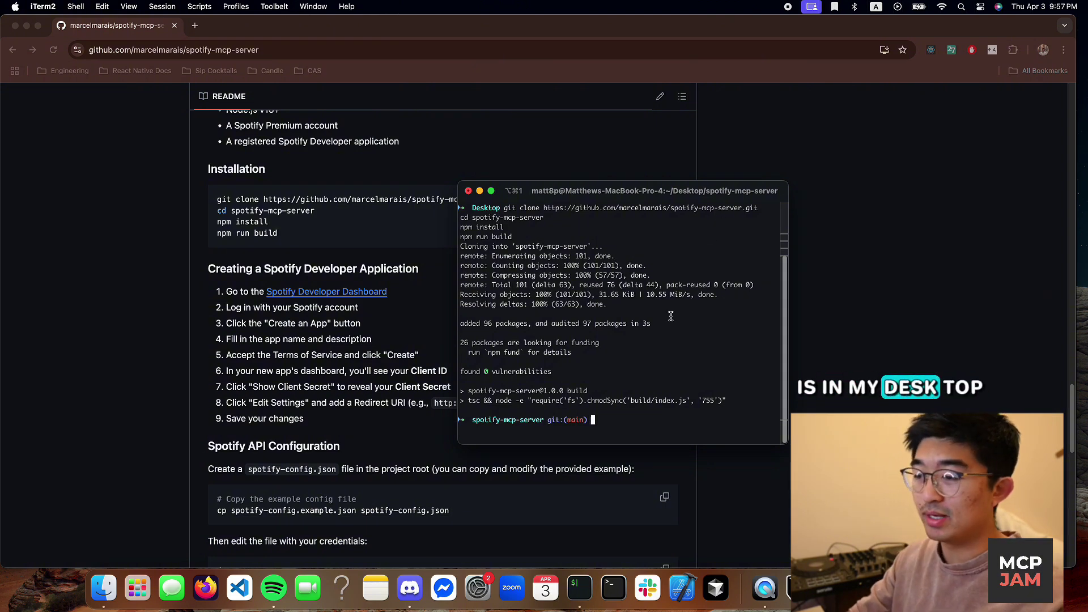
# Step: Return to the README in Chrome and open its Spotify Developer Dashboard link in a new tab
pyautogui.click(417, 369)
pyautogui.scroll(-1, 419, 363)
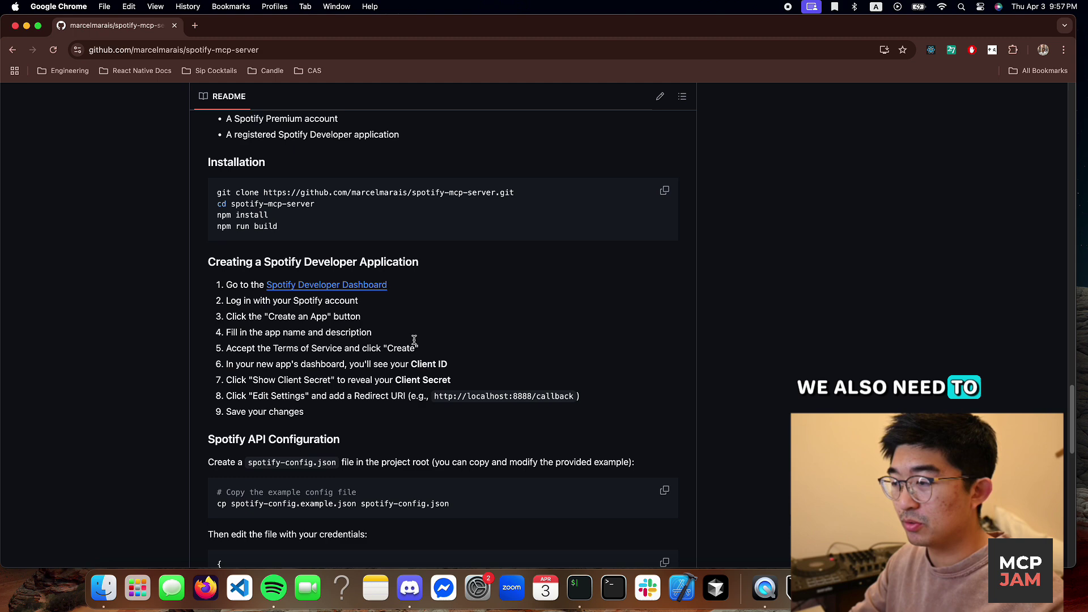
pyautogui.rightClick(361, 286)
pyautogui.click(334, 315)
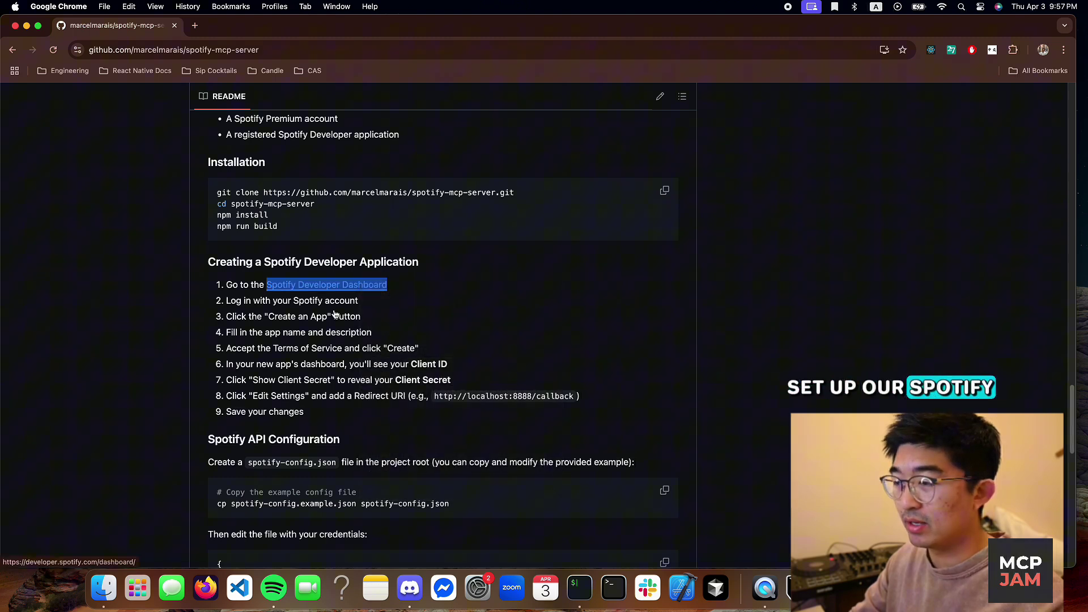
pyautogui.rightClick(347, 285)
pyautogui.click(302, 199)
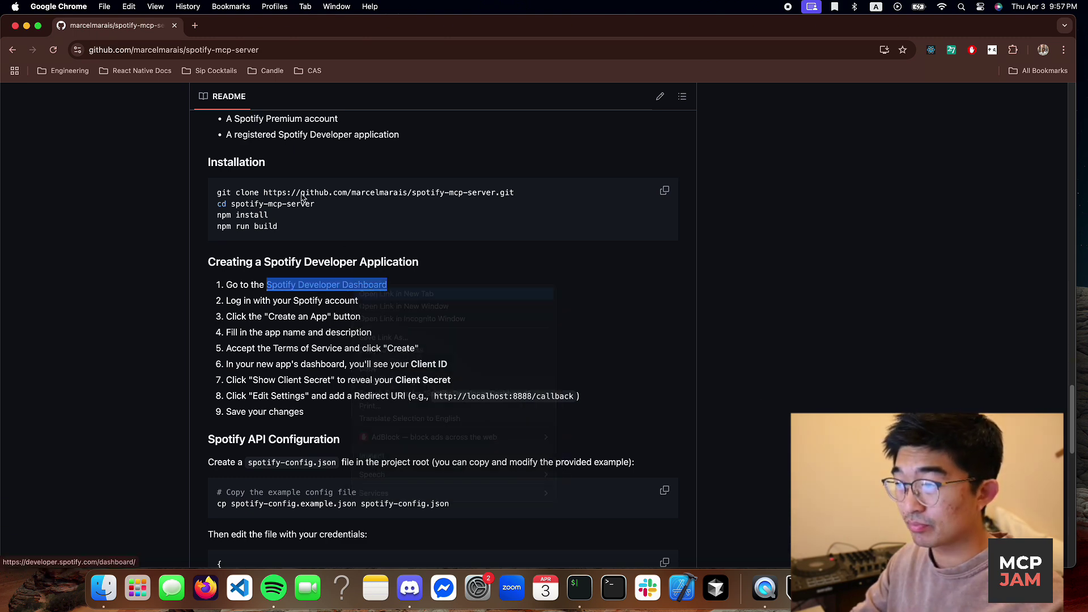
pyautogui.click(252, 26)
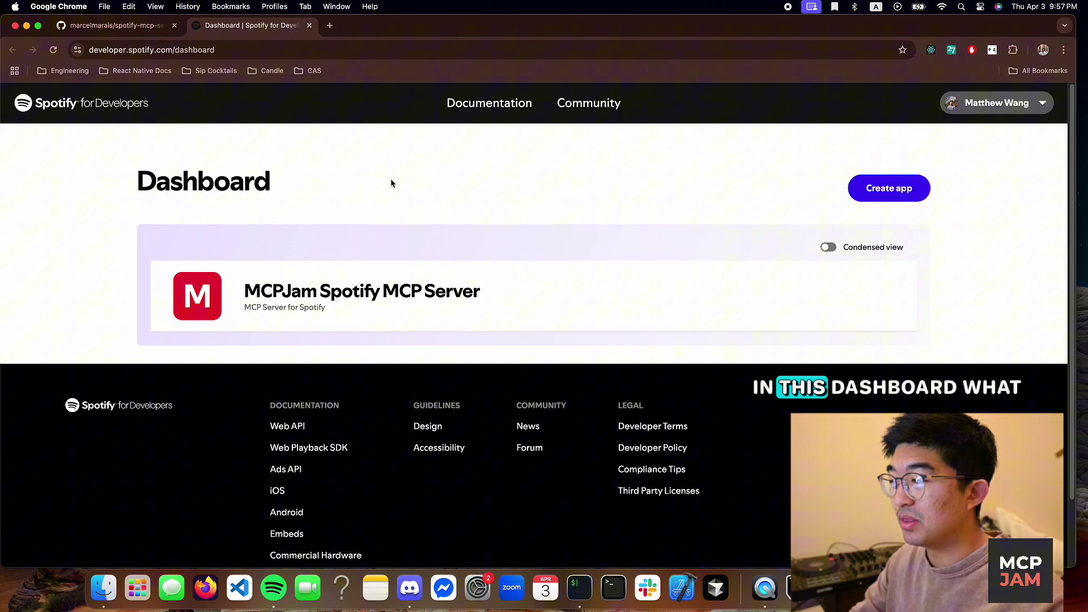
# Step: Start creating an app in the Spotify dashboard and name it "Spotify MCP"
pyautogui.click(888, 193)
pyautogui.click(215, 276)
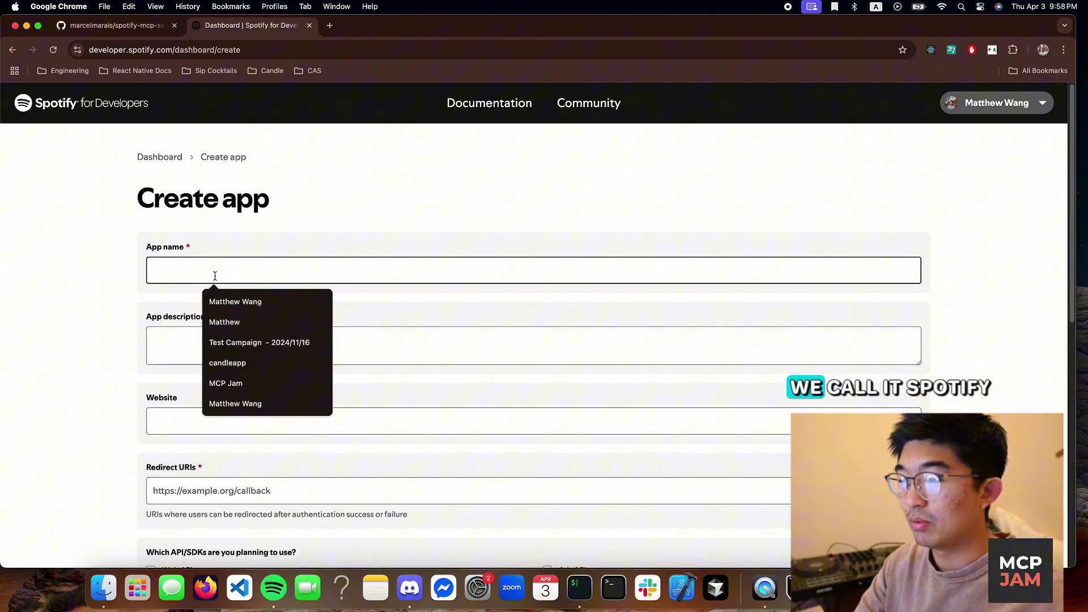
pyautogui.write('MCP')
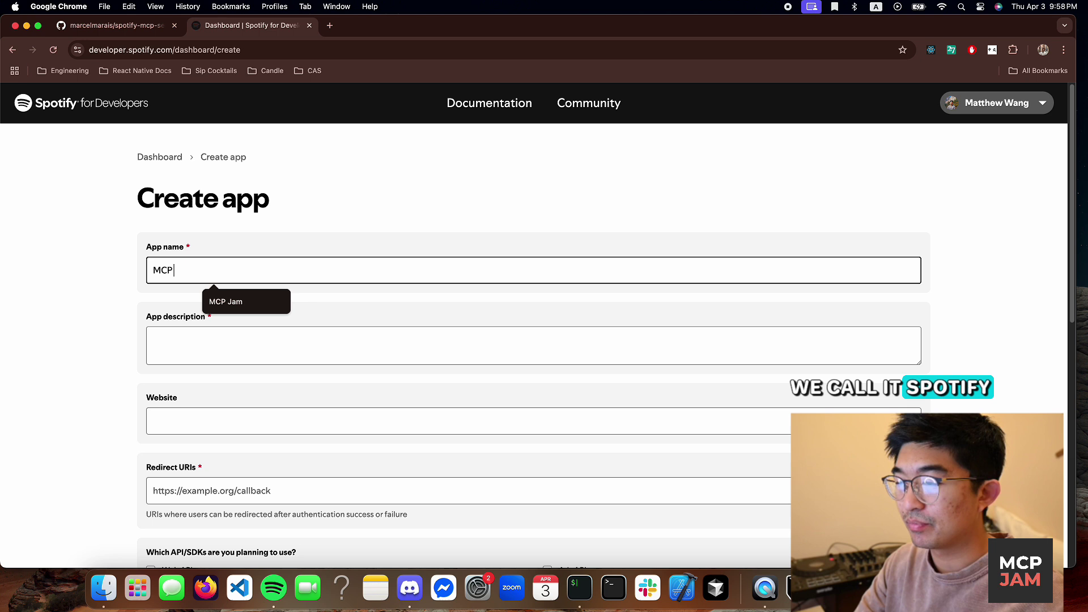
pyautogui.press('BackSpace')
pyautogui.press('BackSpace')
pyautogui.press('BackSpace')
pyautogui.write('Sptify')
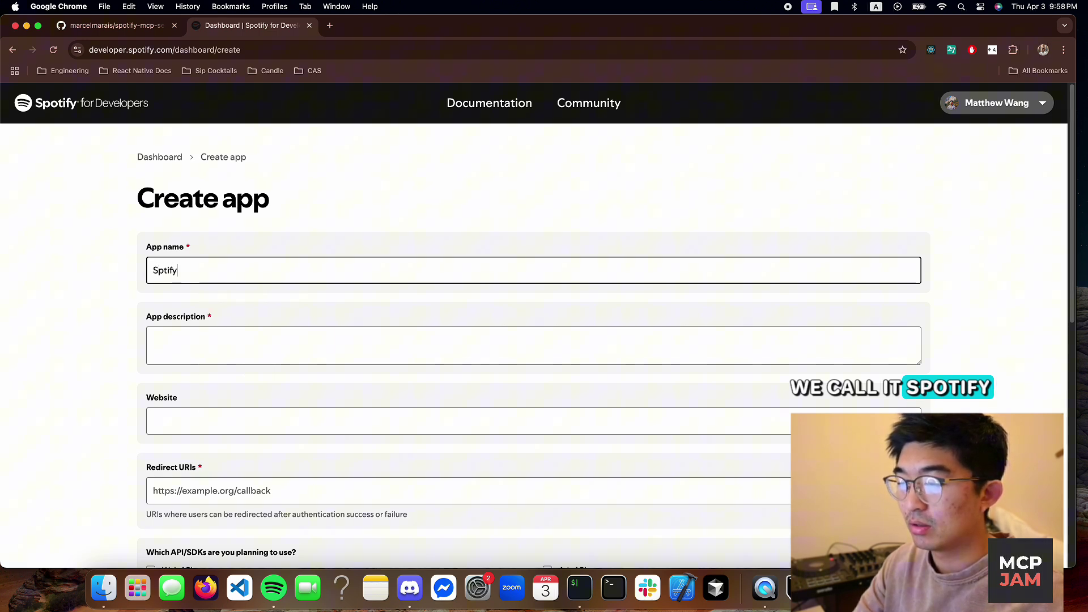
pyautogui.write('tify MCP')
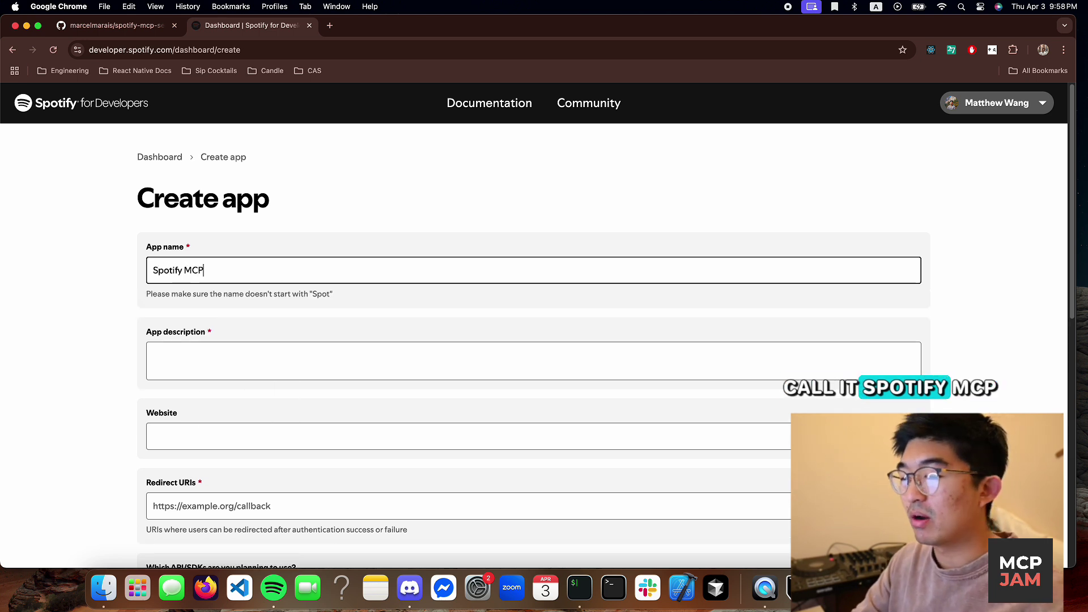
# Step: Enter "Allows me to connect to Spotify" as the app description
pyautogui.press('Tab')
pyautogui.scroll(-1, 227, 306)
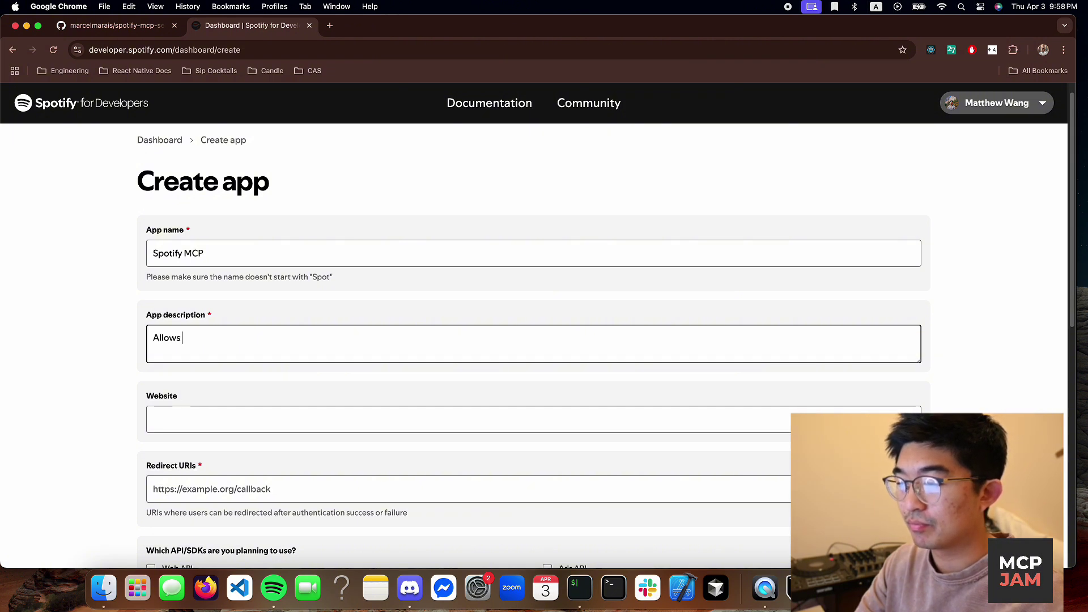
pyautogui.write('Allows me to connect to Spotify')
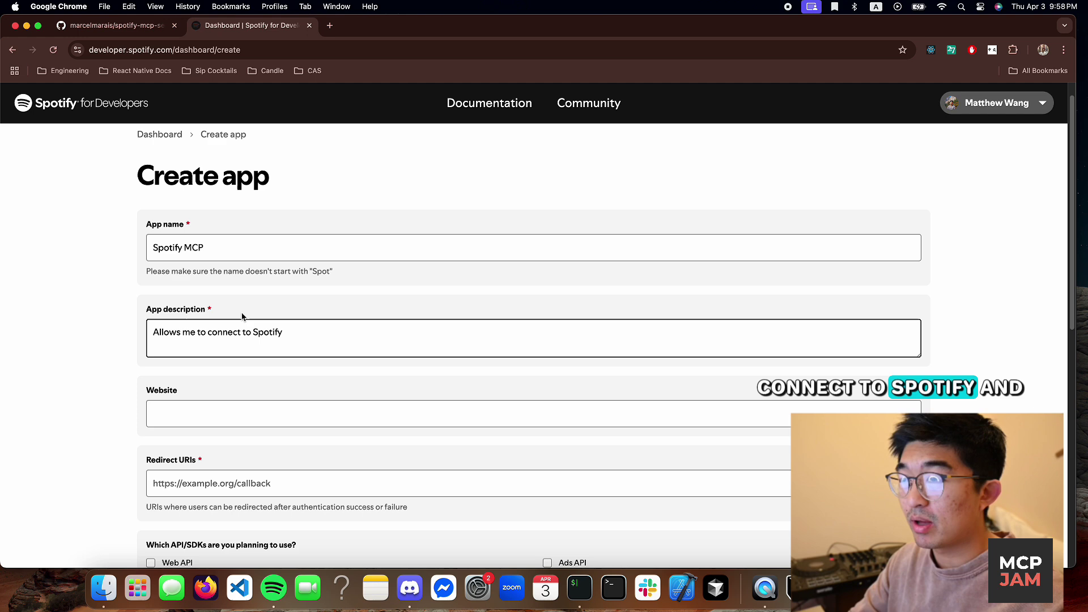
pyautogui.scroll(-3, 267, 397)
pyautogui.click(266, 408)
pyautogui.click(140, 30)
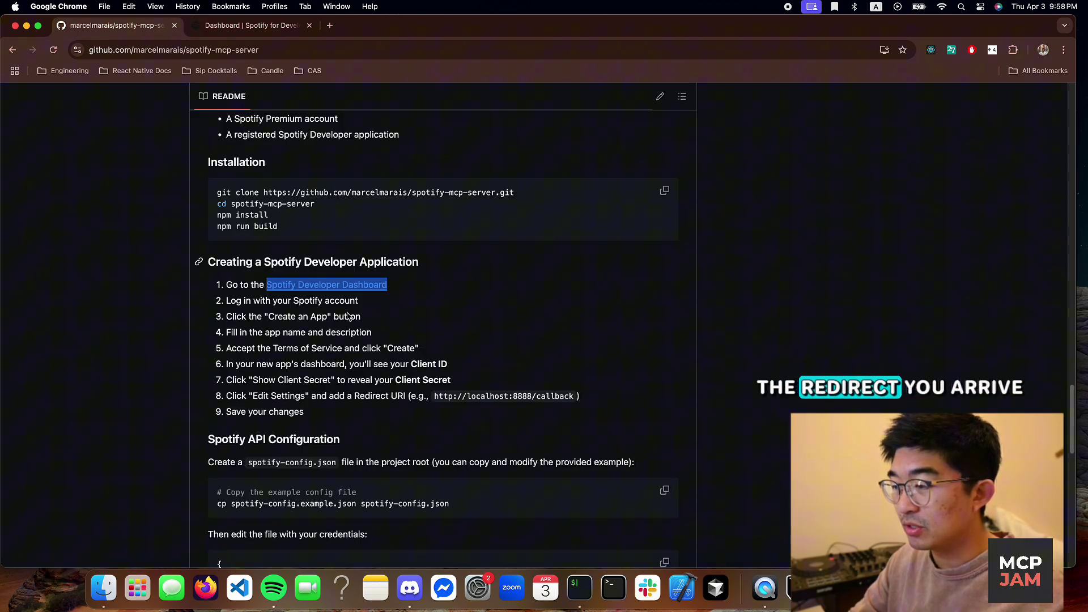
pyautogui.moveTo(435, 395); pyautogui.dragTo(564, 402)
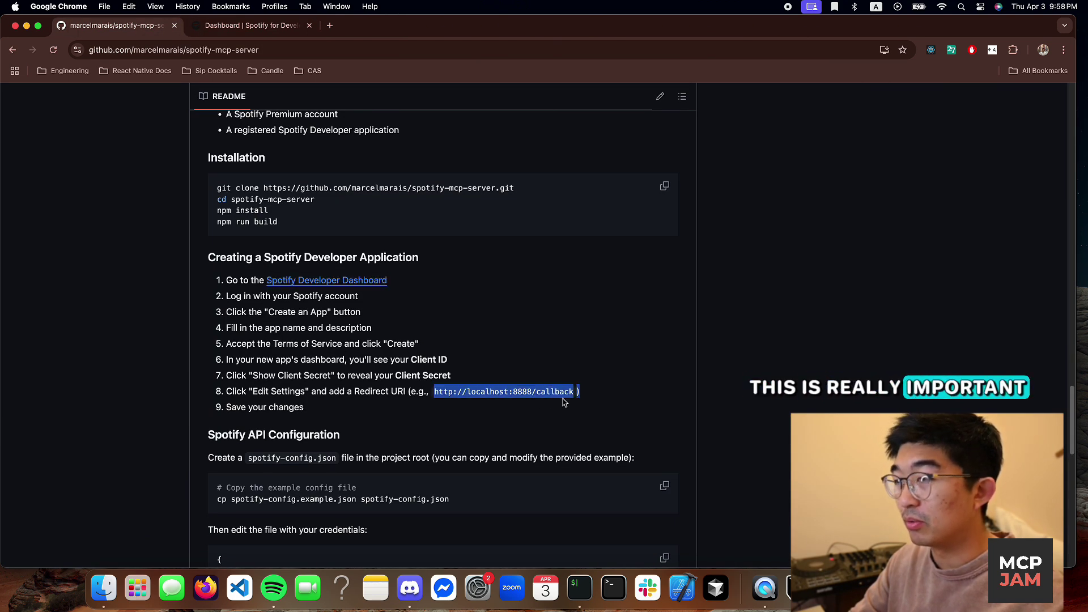
pyautogui.click(255, 27)
pyautogui.press('cmd+v')
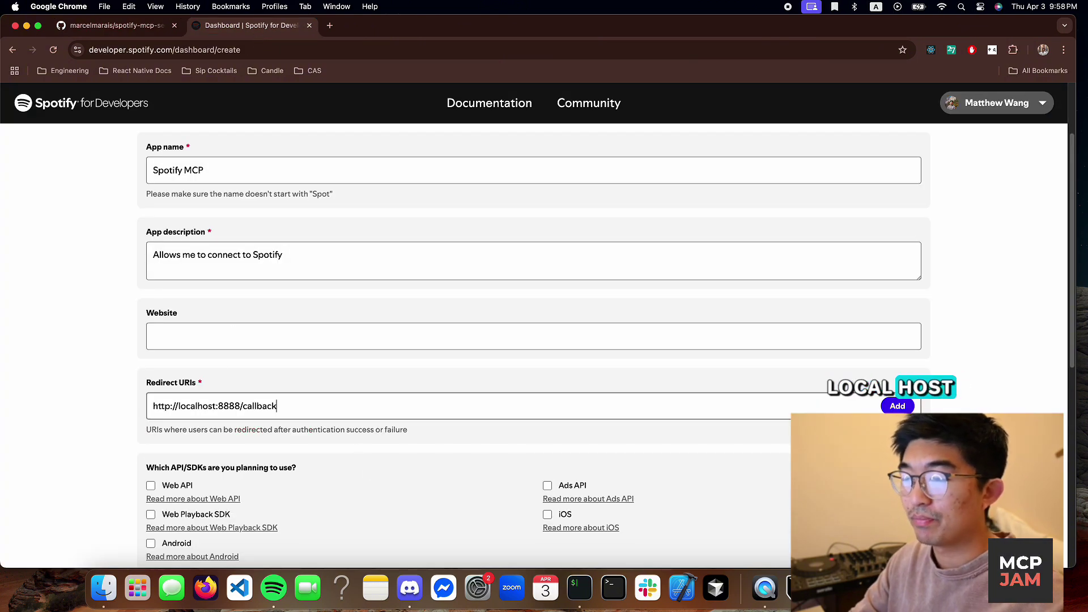
pyautogui.scroll(-2, 355, 443)
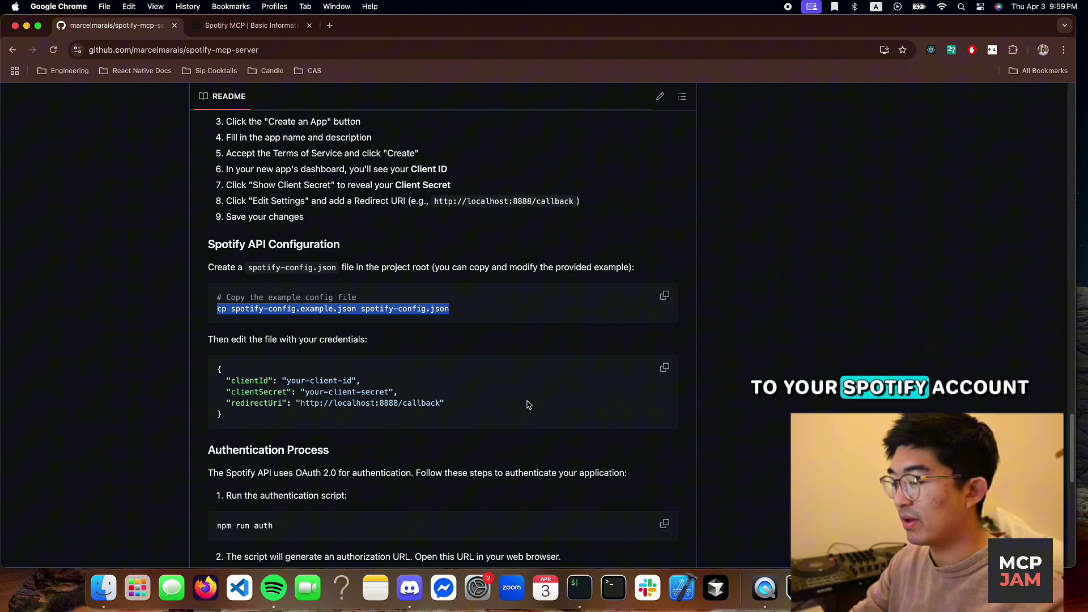
# Step: Open the spotify-mcp-server folder in VS Code by running "code spotify-mcp-server/" in the terminal
pyautogui.scroll(-1, 527, 405)
pyautogui.hotkey('alt', 'space')
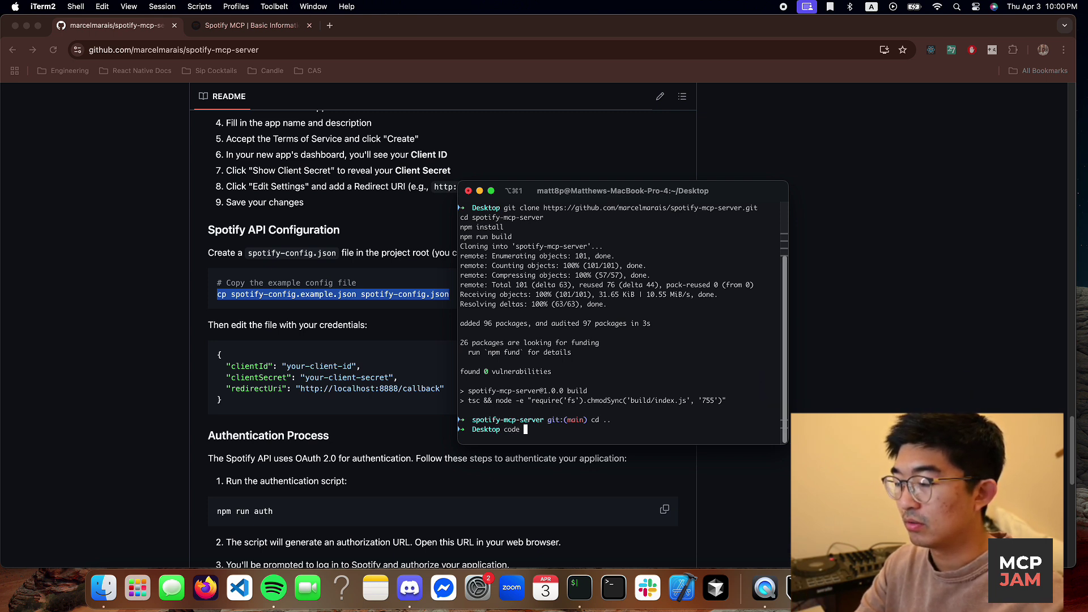
pyautogui.press('Tab')
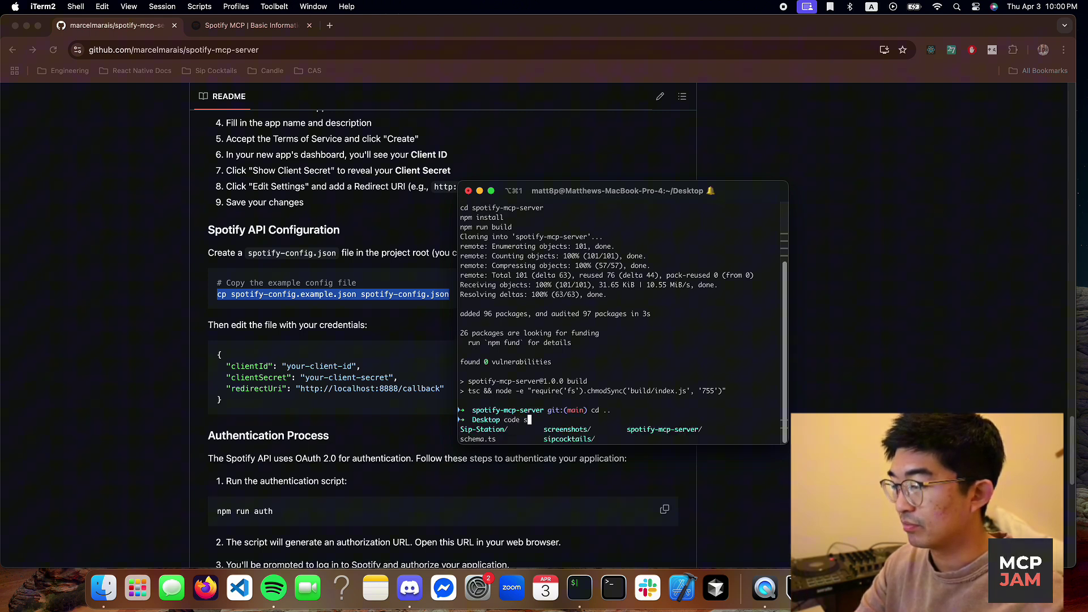
pyautogui.write('potify-mcp-server/')
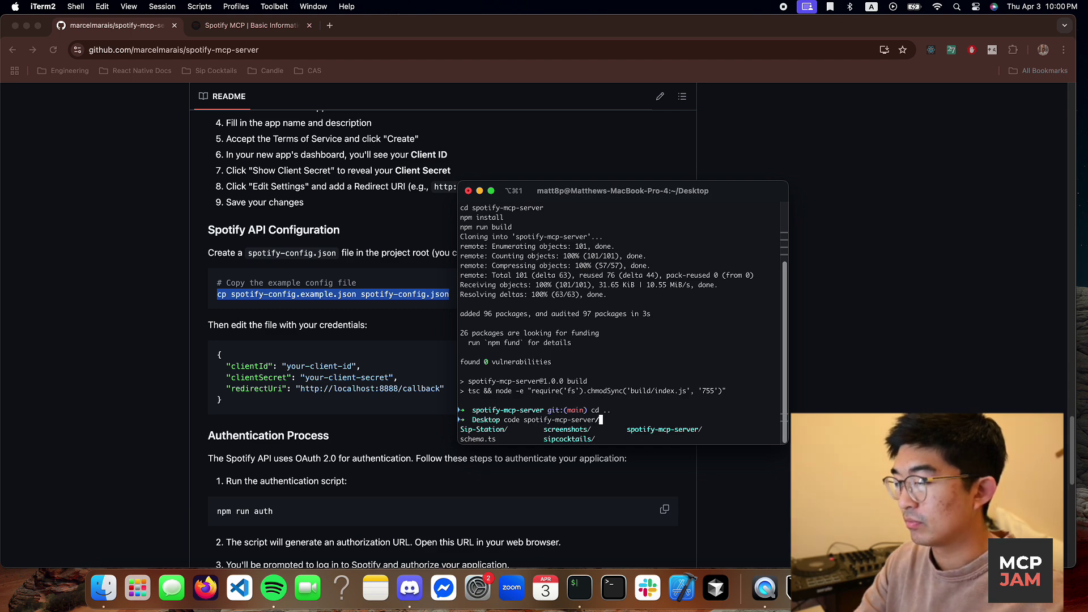
pyautogui.press('Return')
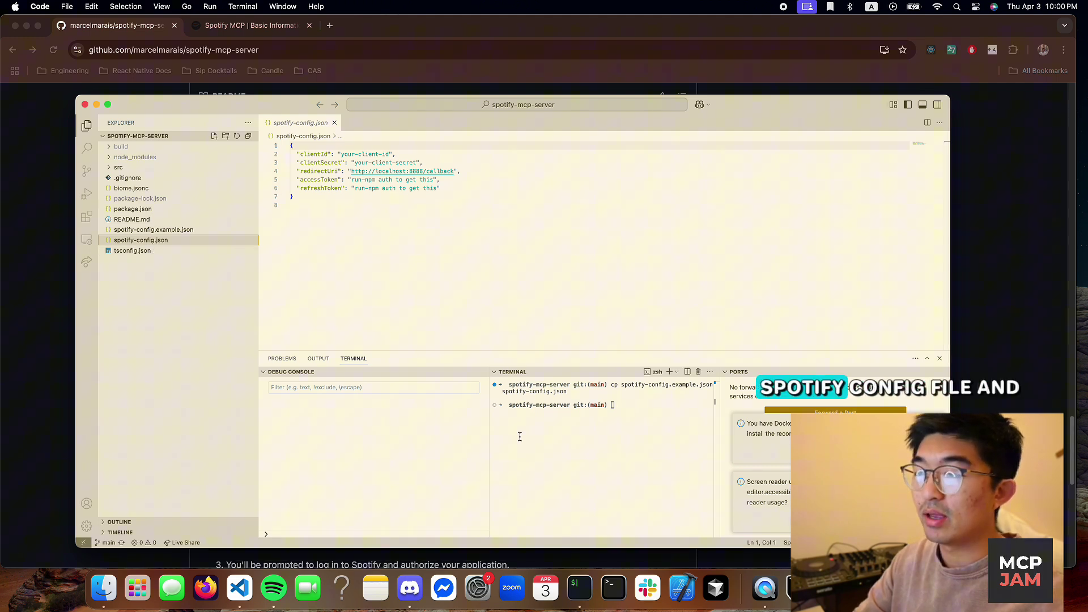
# Step: Copy the Spotify app's client ID from the dashboard and paste it as the clientId value in spotify-config.json
pyautogui.click(443, 238)
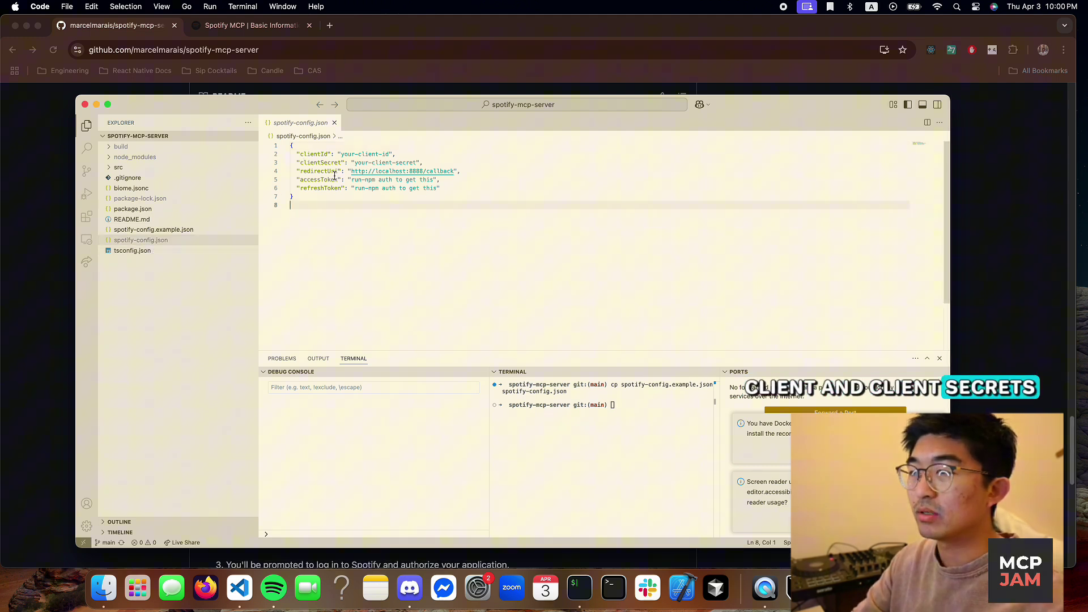
pyautogui.click(252, 25)
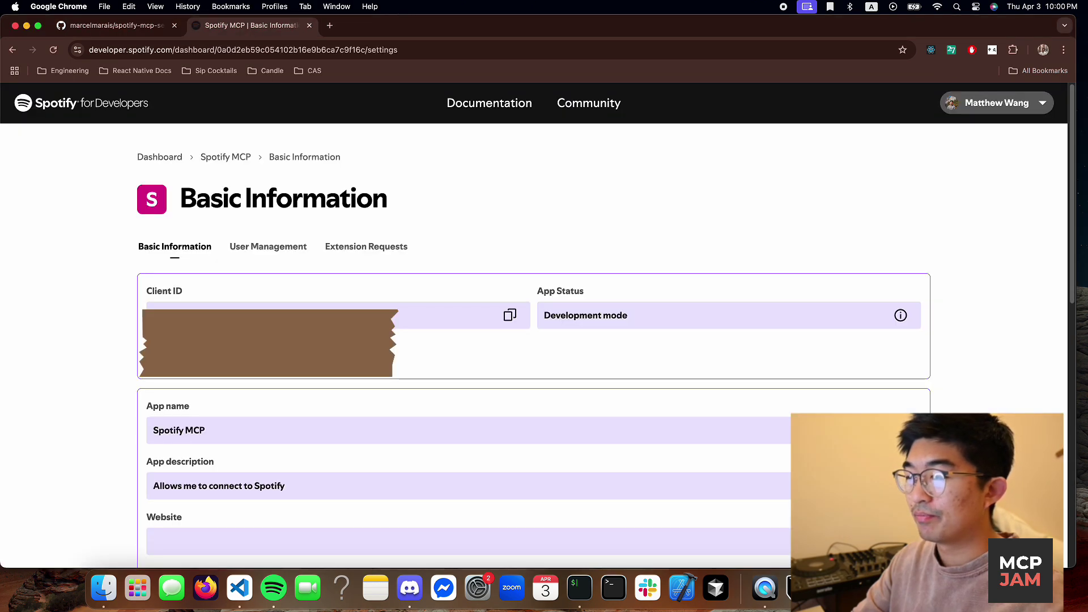
pyautogui.click(509, 316)
pyautogui.press('super+Tab')
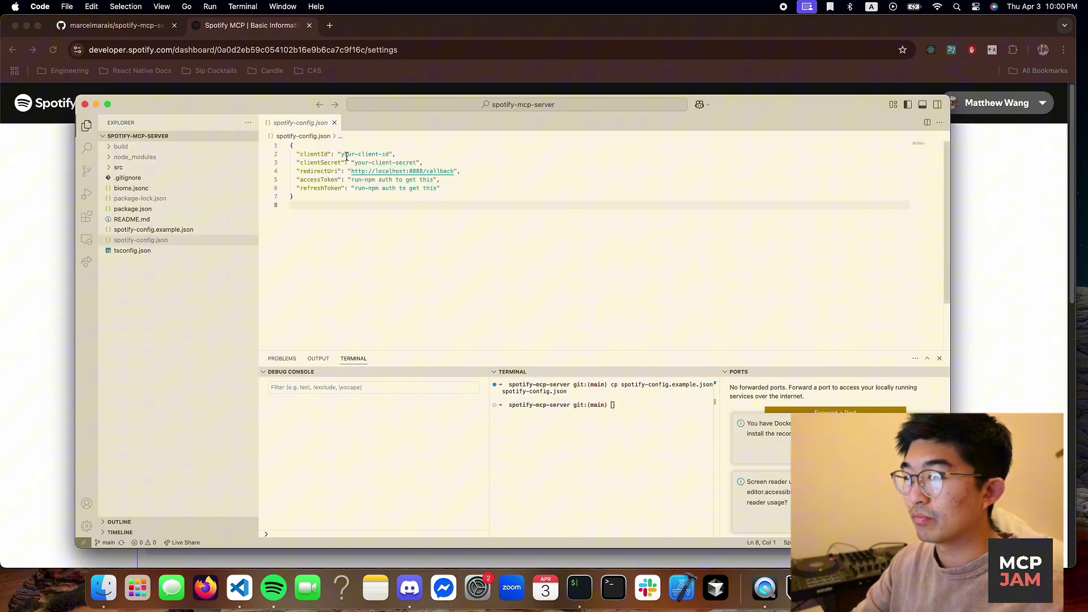
pyautogui.click(343, 154)
pyautogui.press('super+v')
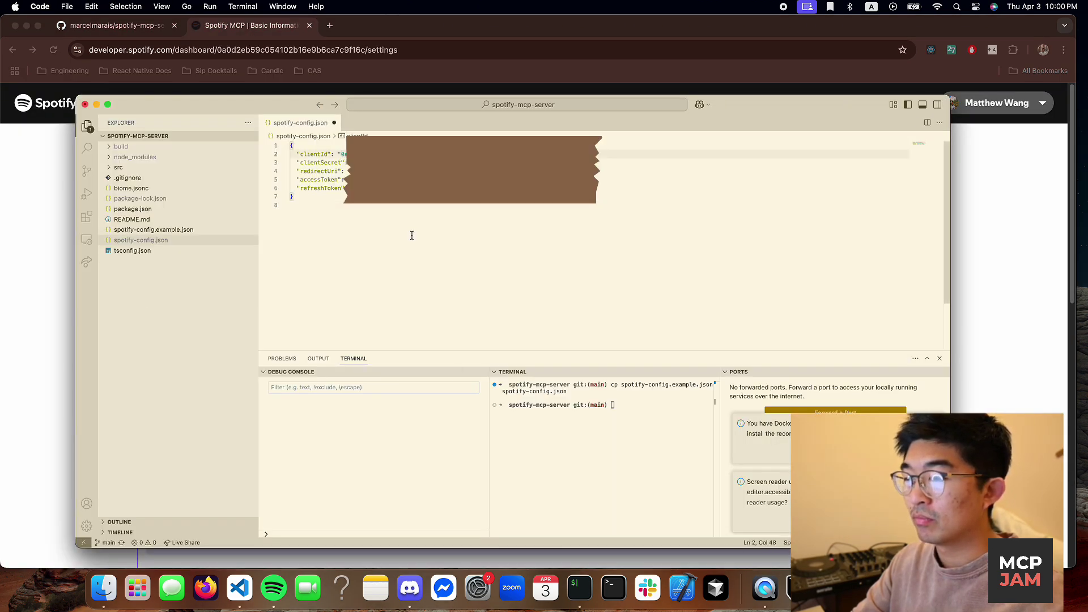
# Step: Reveal and copy the app's client secret, and paste it as the clientSecret value in spotify-config.json
pyautogui.press('super+Tab')
pyautogui.click(182, 354)
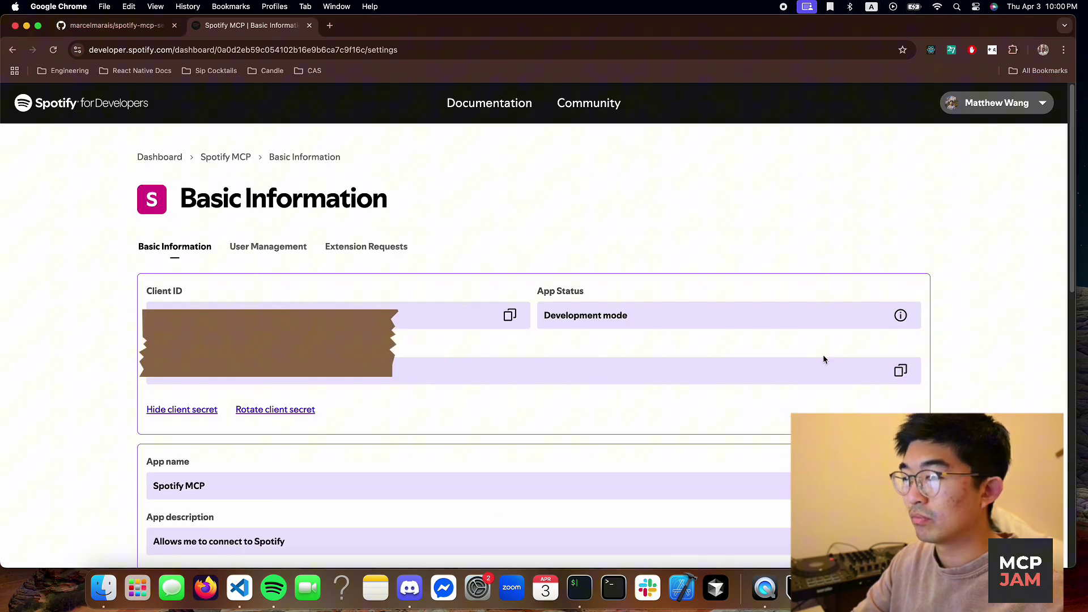
pyautogui.click(896, 370)
pyautogui.press('super+Tab')
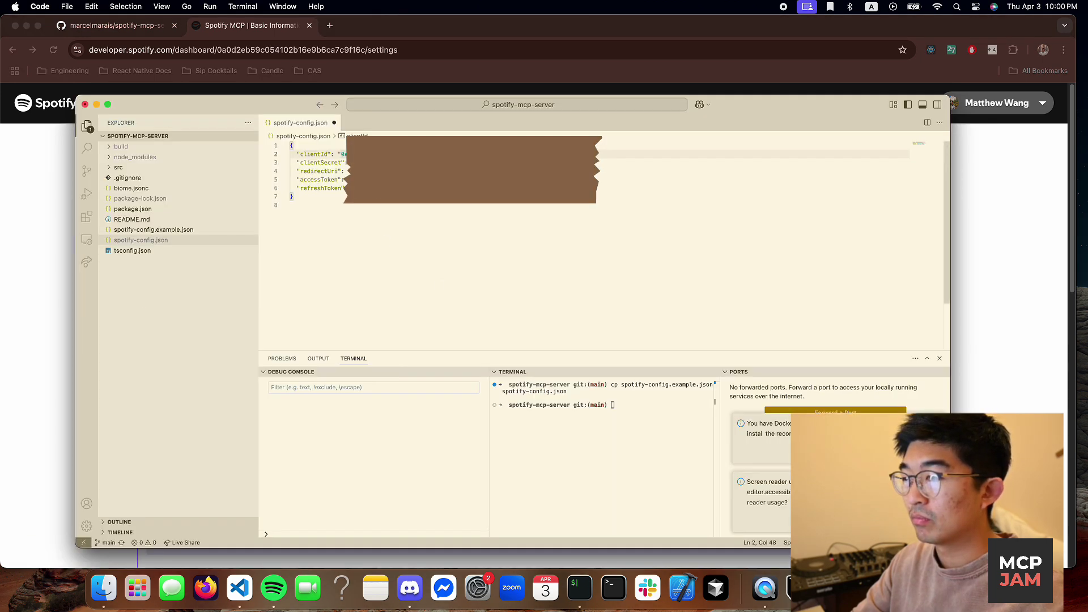
pyautogui.doubleClick(364, 162)
pyautogui.press('super+v')
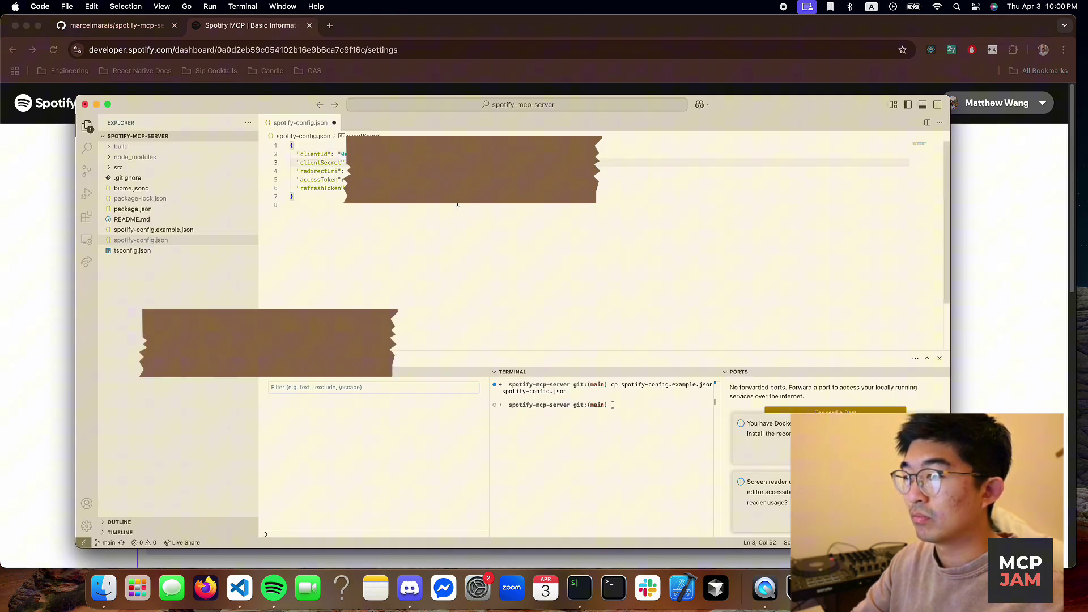
# Step: Review the README's example credentials and authentication process, and return to spotify-config.json in VS Code
pyautogui.click(130, 29)
pyautogui.scroll(-3, 306, 334)
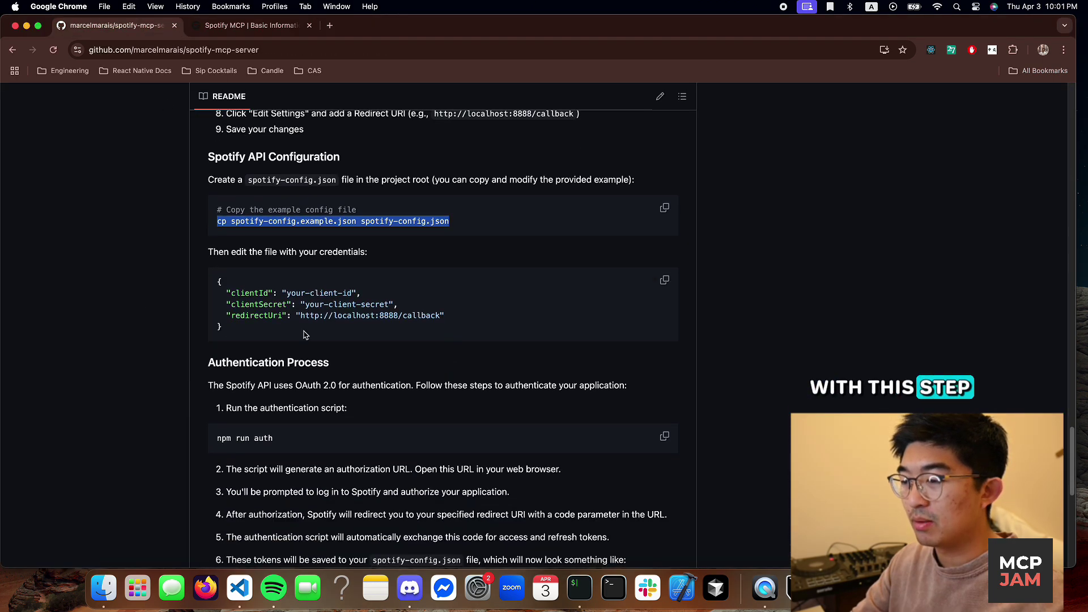
pyautogui.moveTo(304, 336); pyautogui.dragTo(215, 286)
pyautogui.click(374, 346)
pyautogui.scroll(-5, 374, 346)
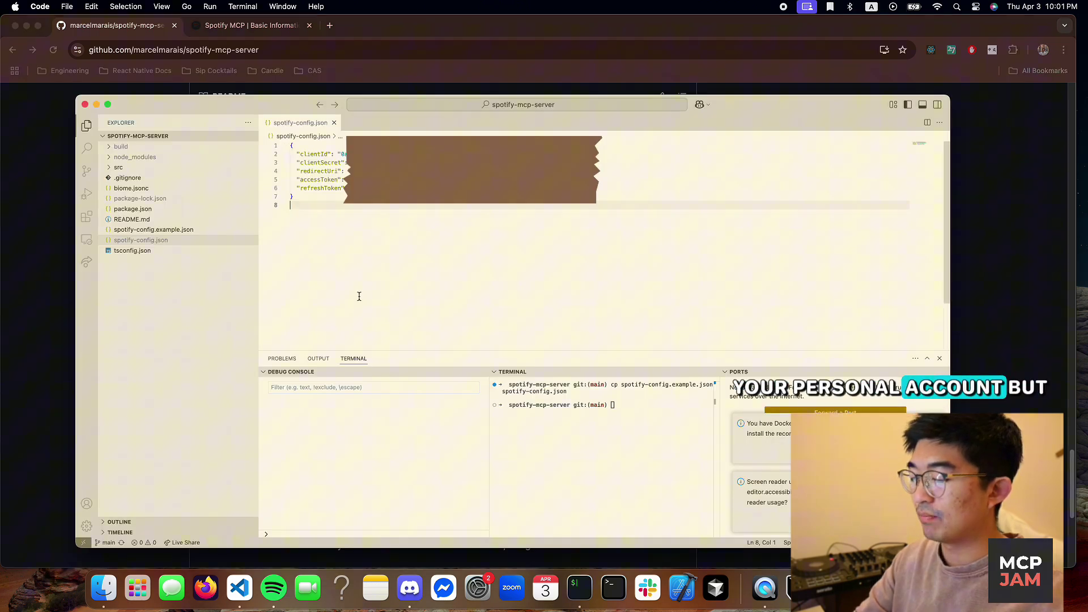
pyautogui.press('super+Tab')
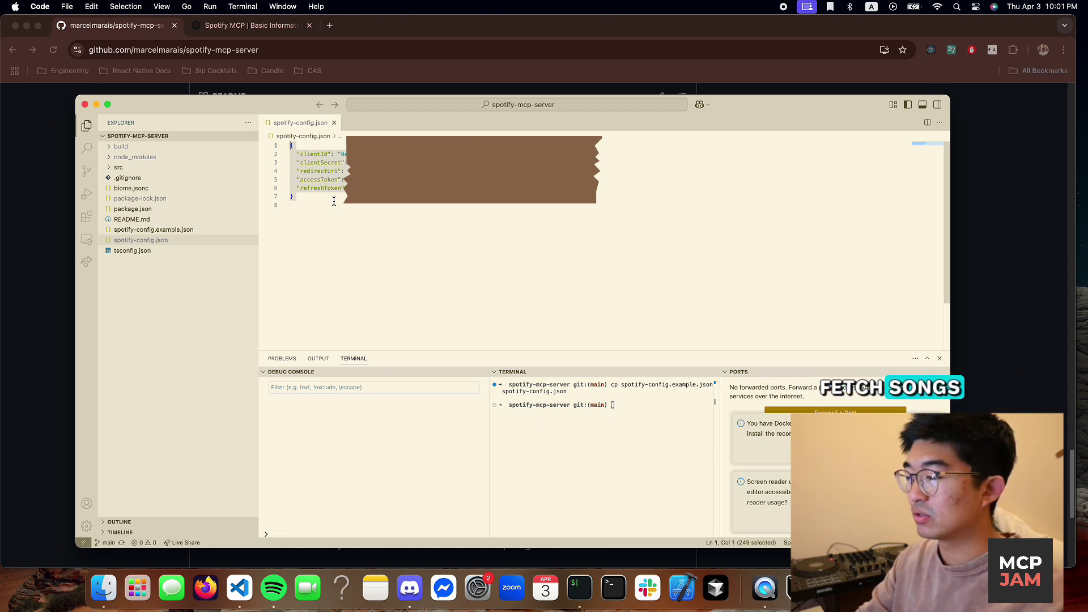
# Step: Run "npm run auth" in the VS Code terminal and agree to give Spotify MCP access to the Spotify account
pyautogui.click(624, 432)
pyautogui.write('npm run auth')
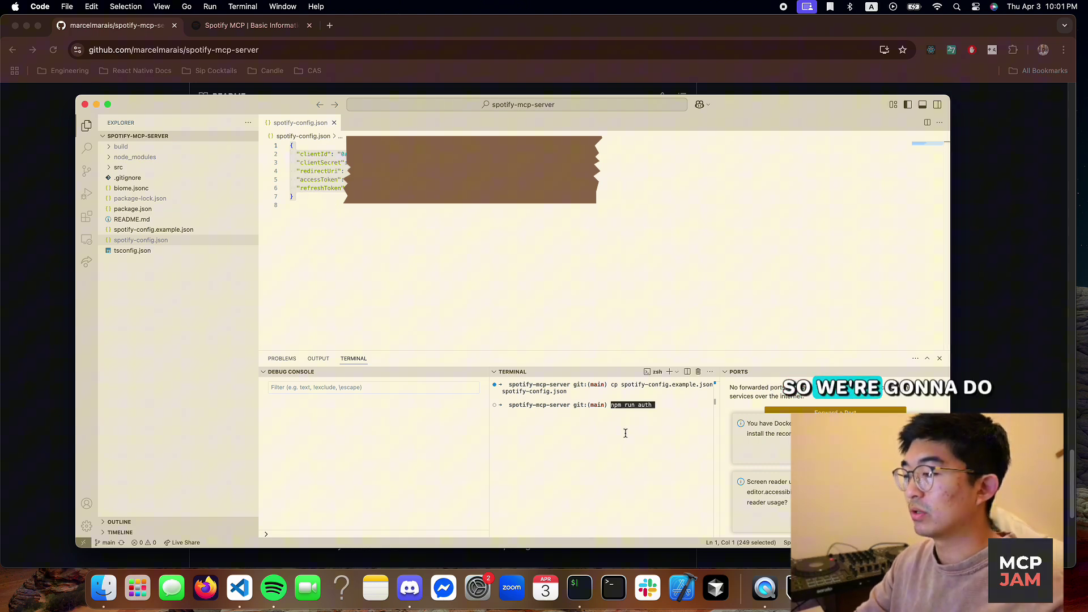
pyautogui.press('Return')
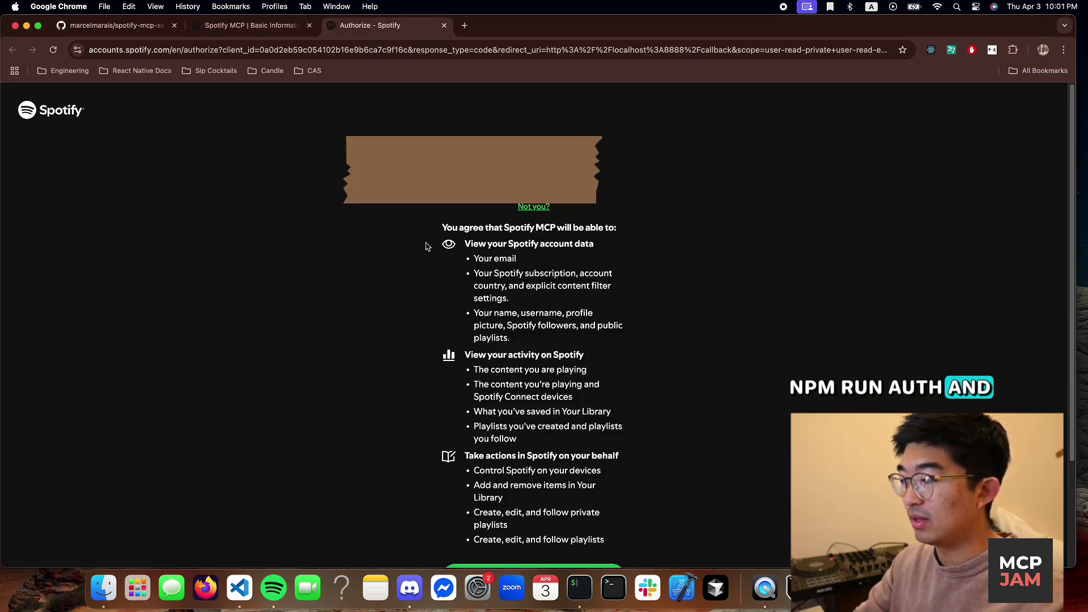
pyautogui.scroll(-3, 558, 352)
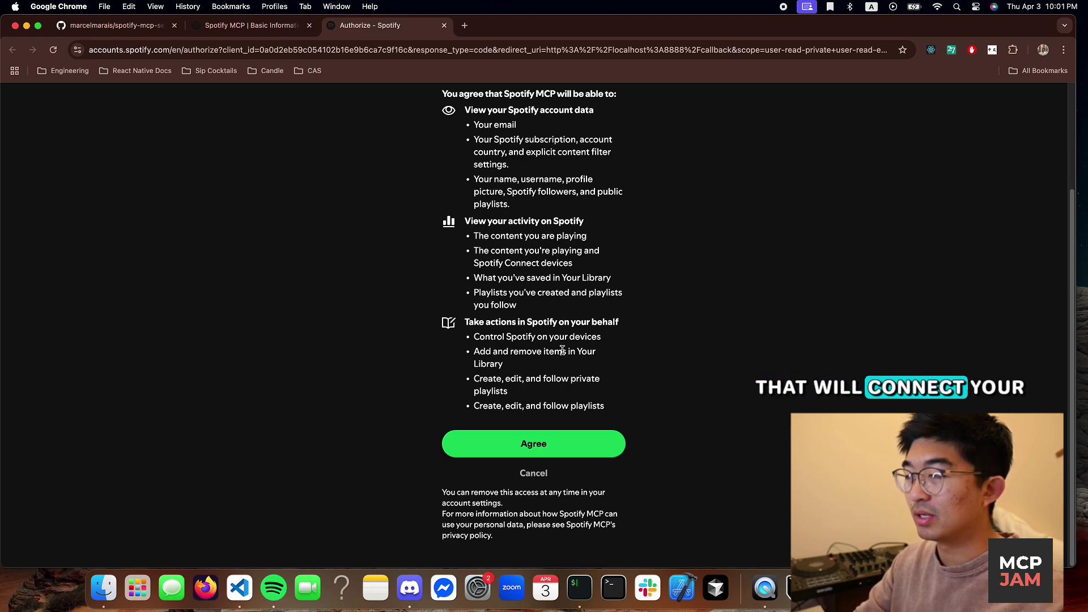
pyautogui.click(557, 445)
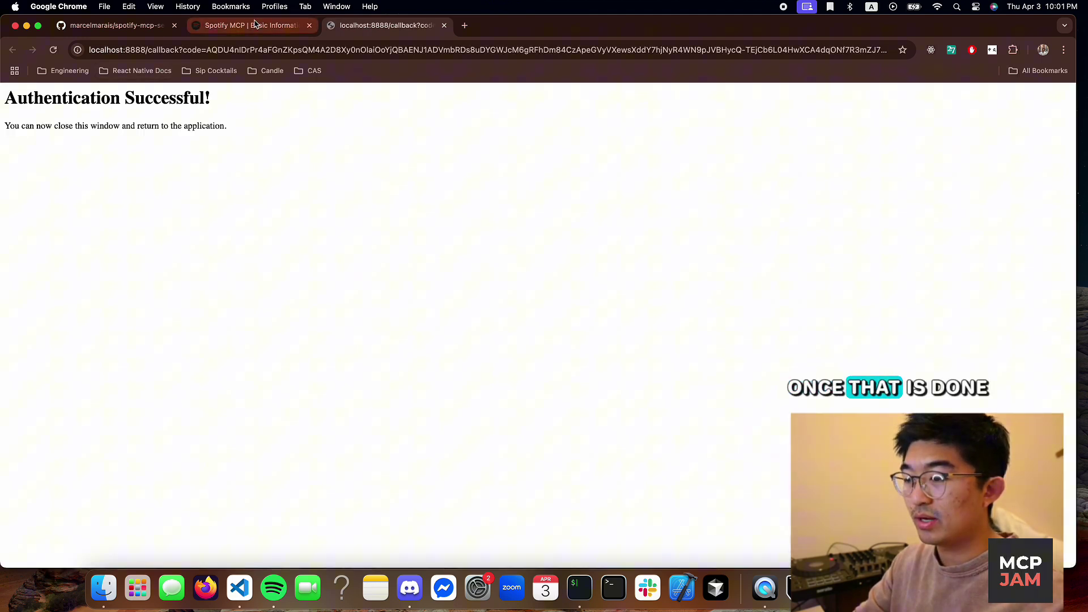
# Step: Check in the README where the tokens are saved, and inspect the accessToken and refreshToken entries in spotify-config.json in VS Code
pyautogui.click(136, 26)
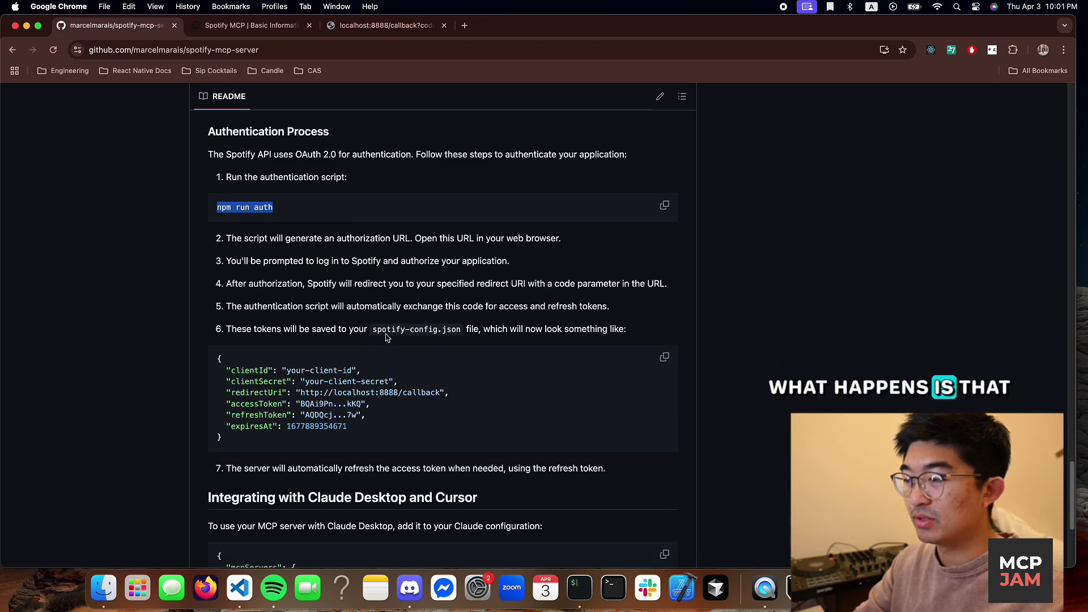
pyautogui.moveTo(373, 330); pyautogui.dragTo(457, 332)
pyautogui.click(457, 333)
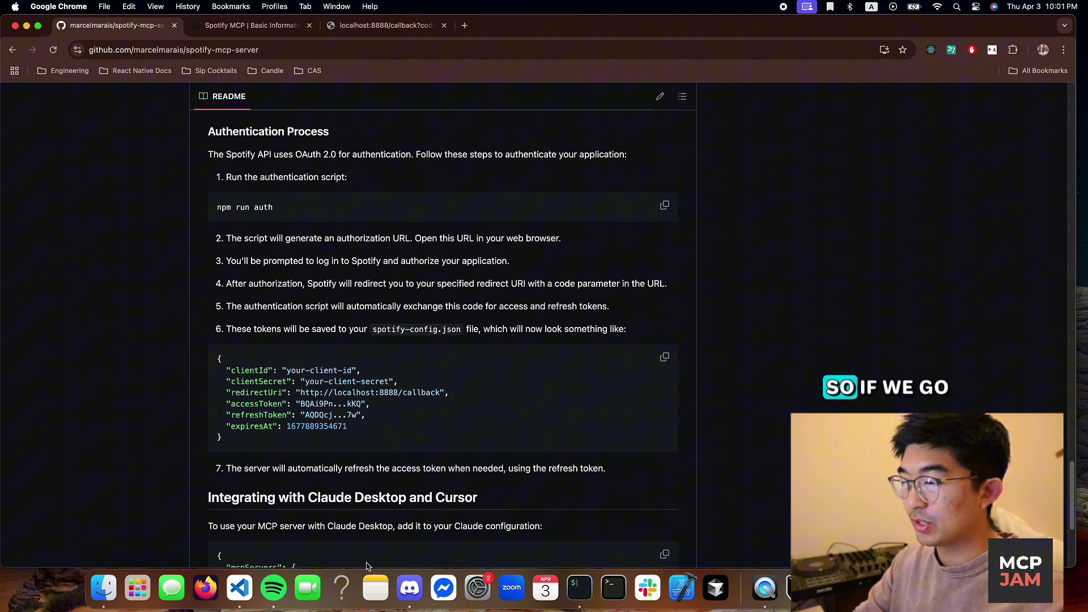
pyautogui.click(244, 590)
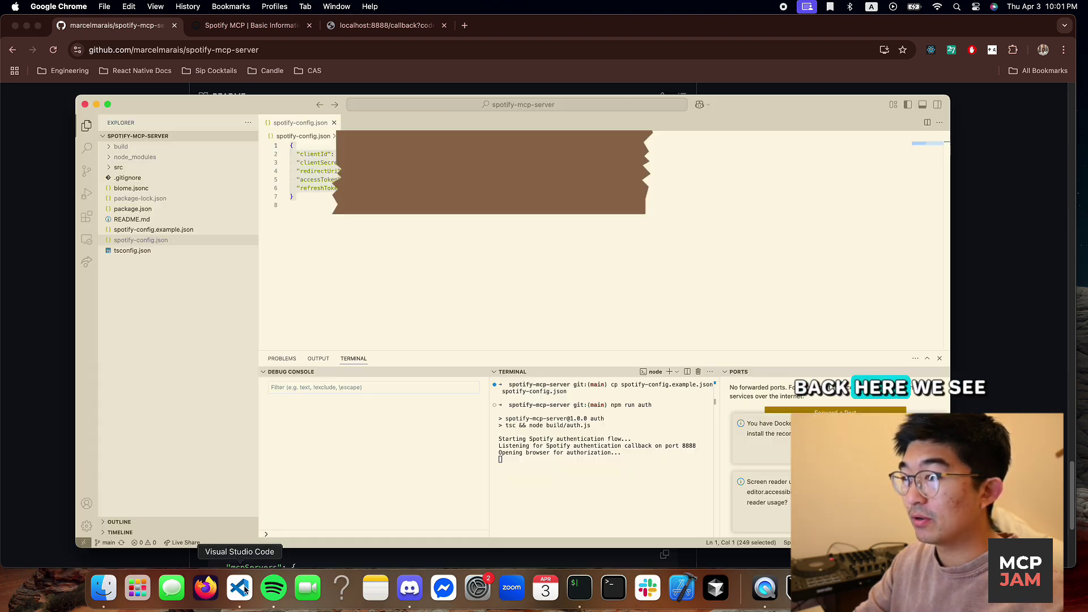
pyautogui.click(391, 230)
pyautogui.moveTo(294, 179); pyautogui.dragTo(813, 188)
pyautogui.click(814, 190)
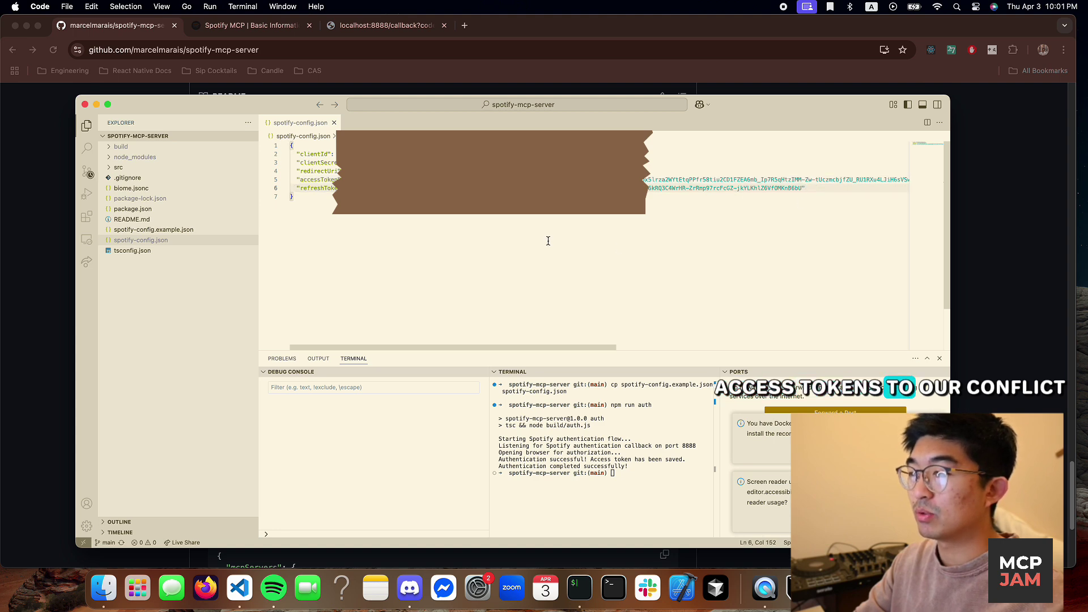
# Step: Copy the mcpServers JSON snippet for Claude Desktop from the README's integration section in Chrome
pyautogui.press('super+Tab')
pyautogui.scroll(-3, 237, 460)
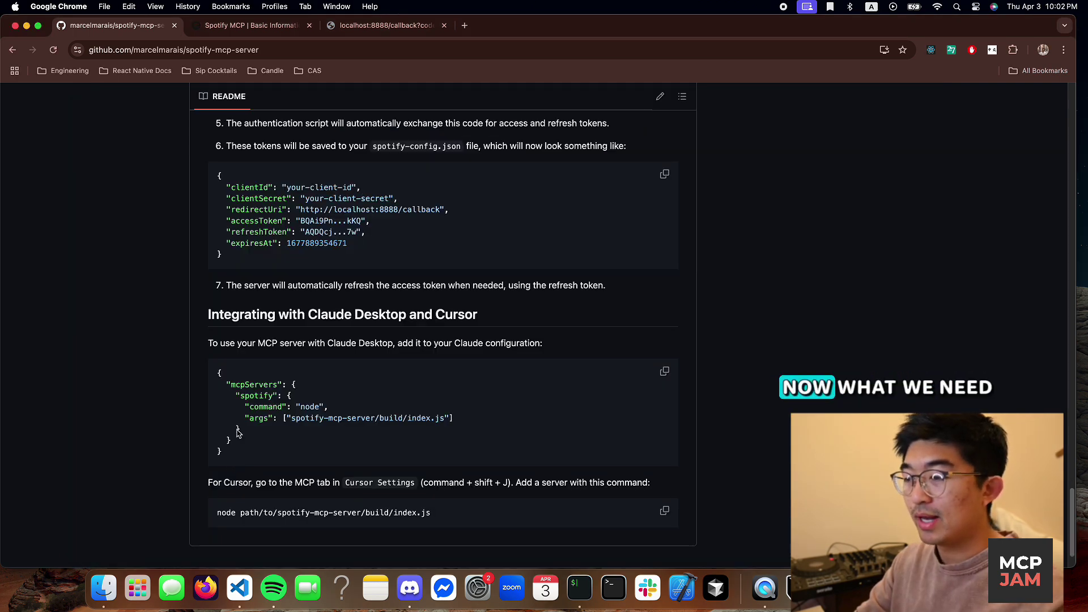
pyautogui.moveTo(236, 460); pyautogui.dragTo(219, 371)
pyautogui.press('super+c')
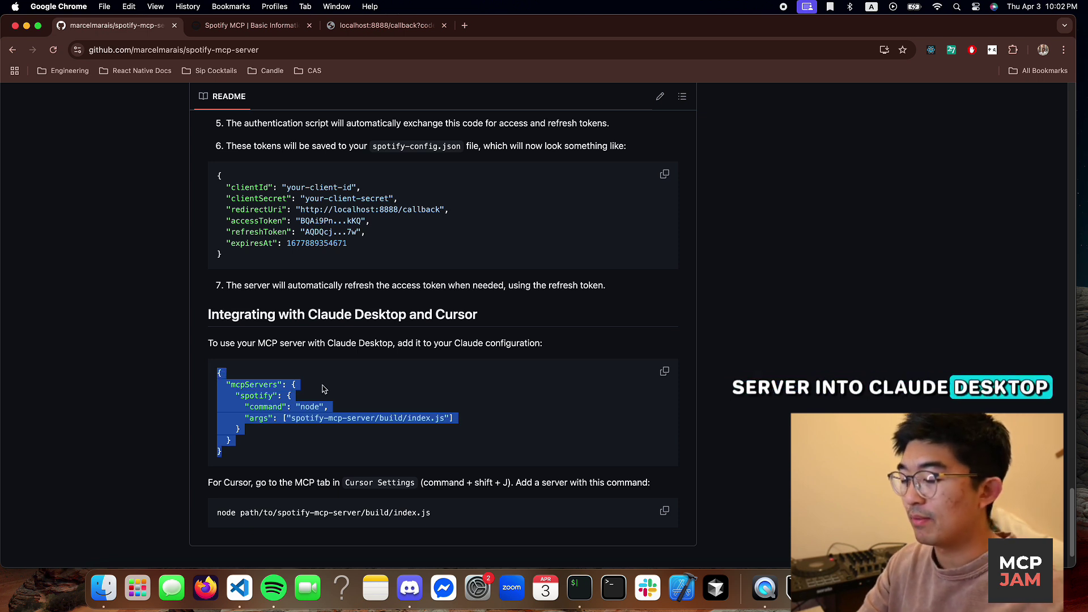
# Step: Launch Claude Desktop and reveal its configuration file in Finder from the developer settings
pyautogui.press('super+space')
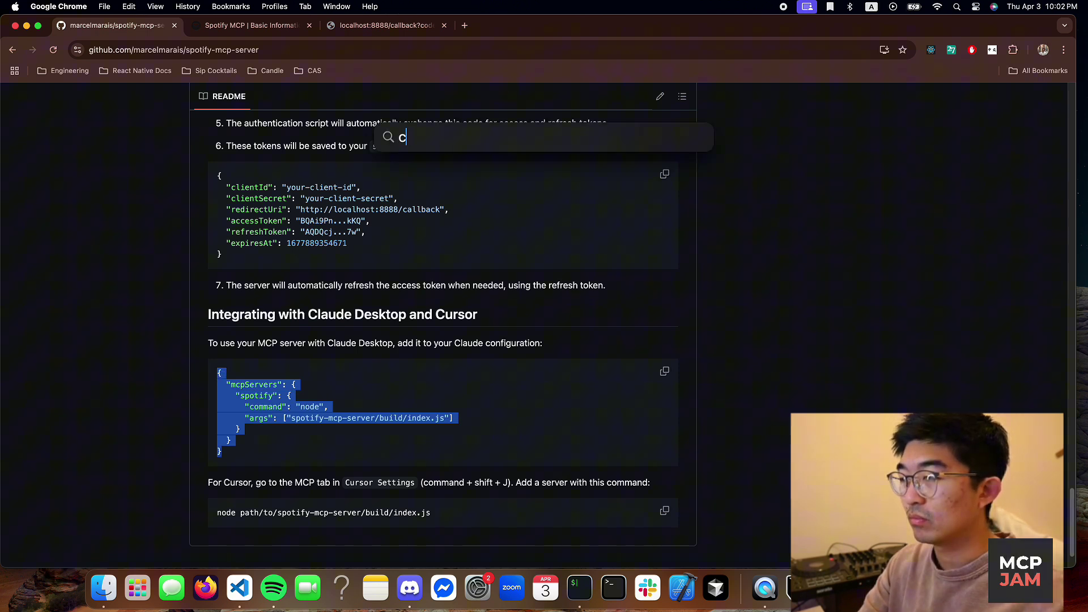
pyautogui.write('claude de')
pyautogui.press('Return')
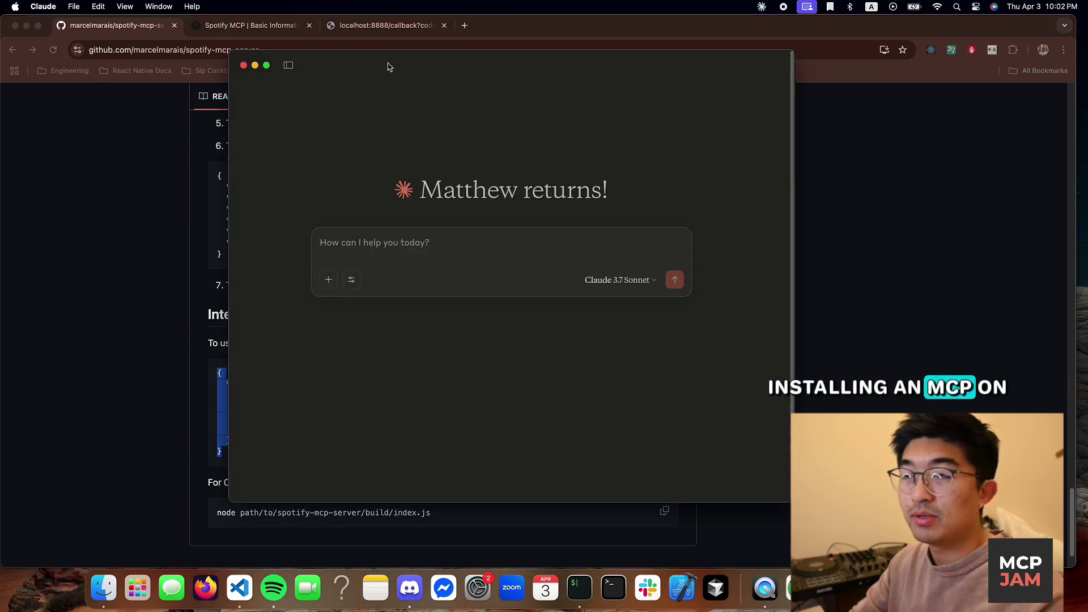
pyautogui.click(52, 8)
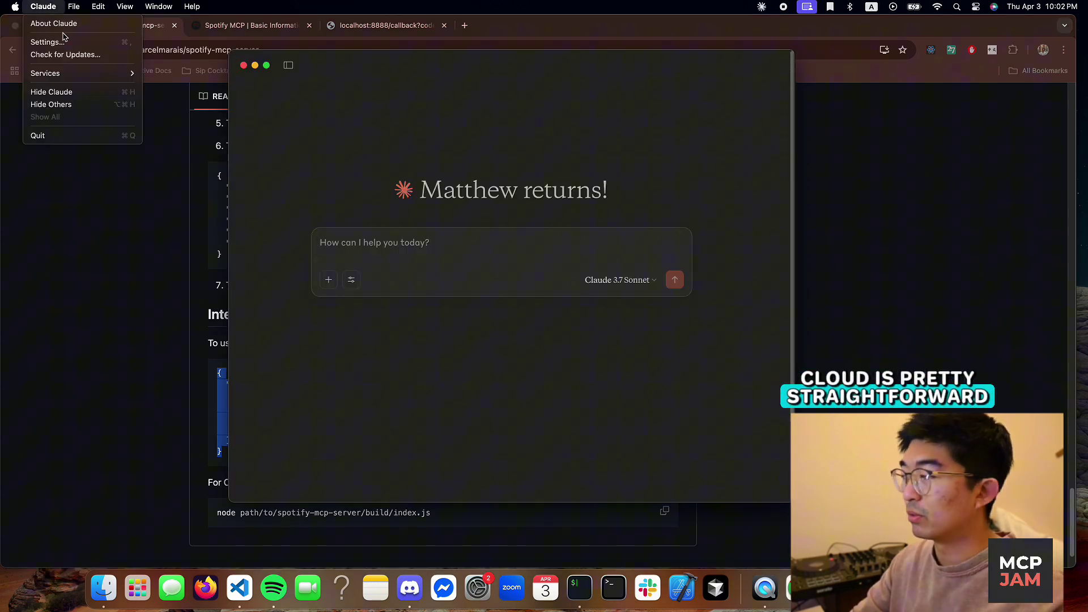
pyautogui.click(57, 39)
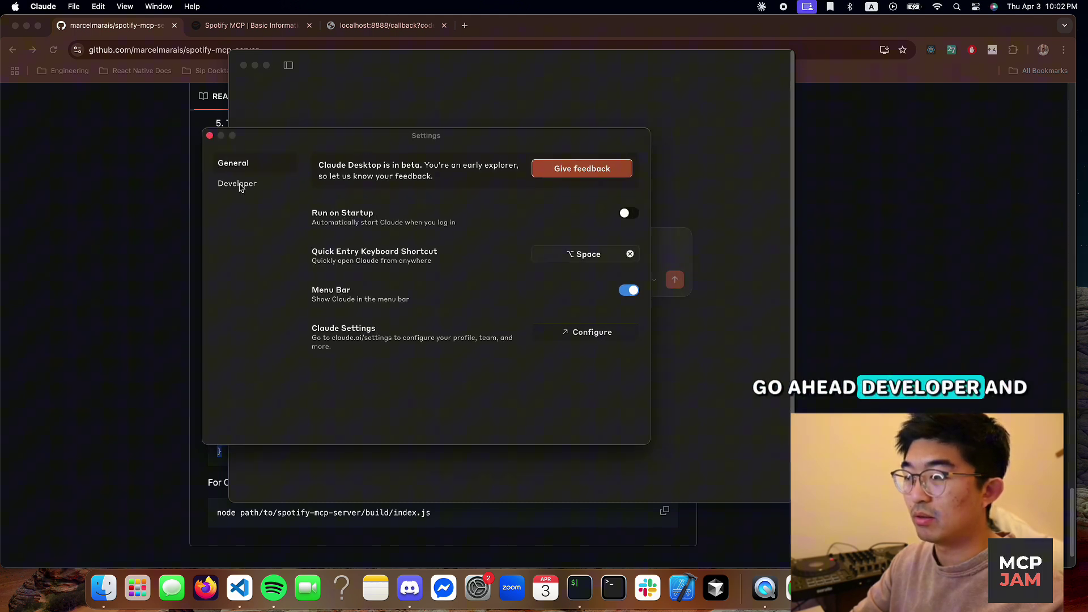
pyautogui.click(238, 184)
pyautogui.click(448, 330)
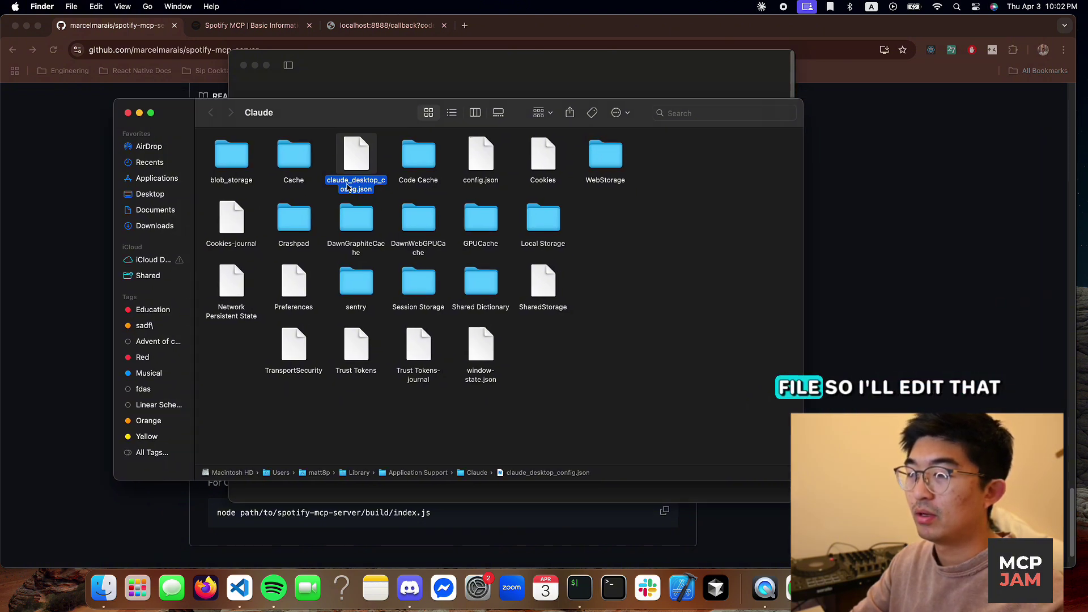
# Step: Open claude_desktop_config.json in Visual Studio Code and replace its empty braces with the copied mcpServers snippet
pyautogui.rightClick(348, 187)
pyautogui.moveTo(408, 203)
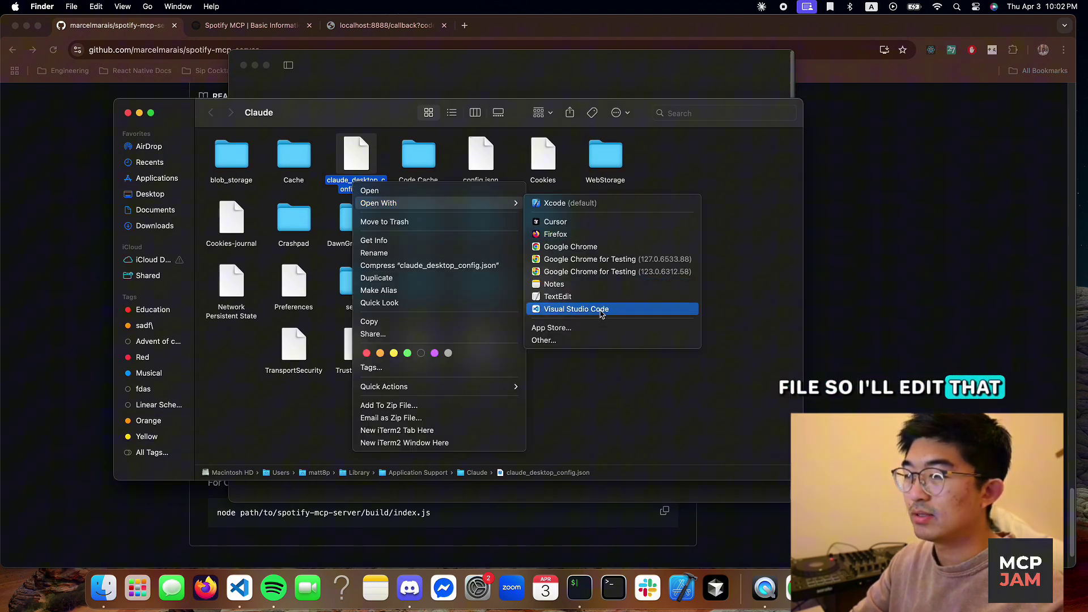
pyautogui.click(576, 312)
pyautogui.press('super+Tab')
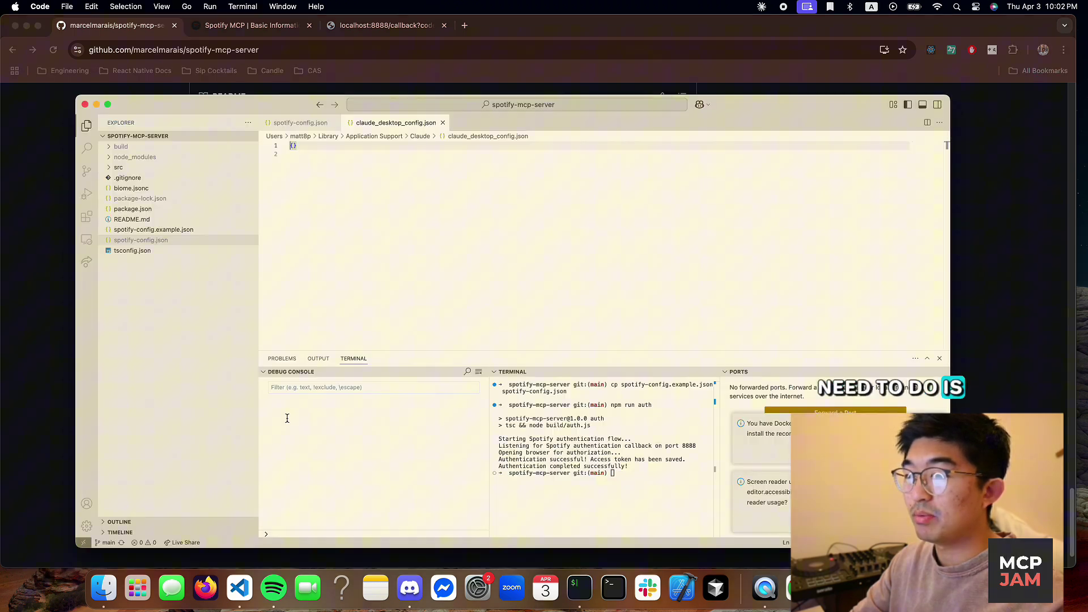
pyautogui.moveTo(311, 148); pyautogui.dragTo(283, 145)
pyautogui.press('super+v')
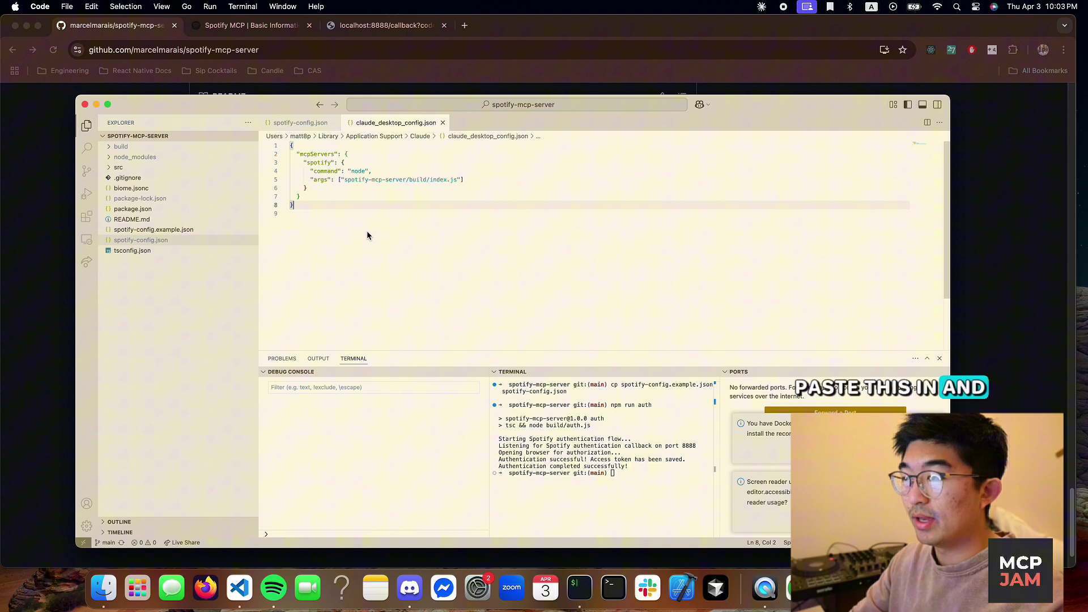
# Step: Examine the index.js path in the args line of the README's Claude Desktop configuration example
pyautogui.press('super+Tab')
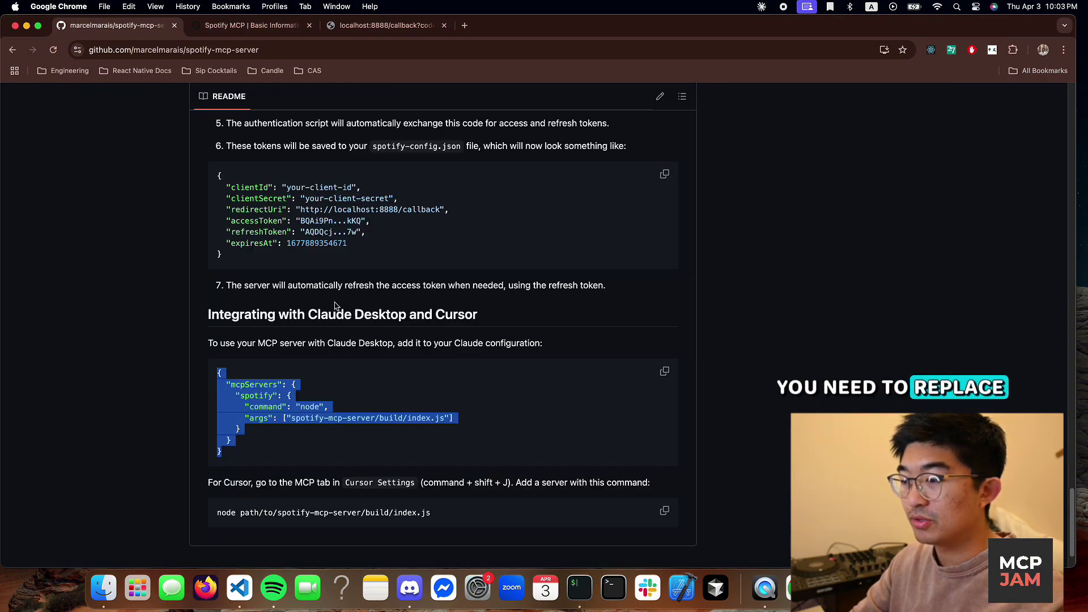
pyautogui.click(318, 426)
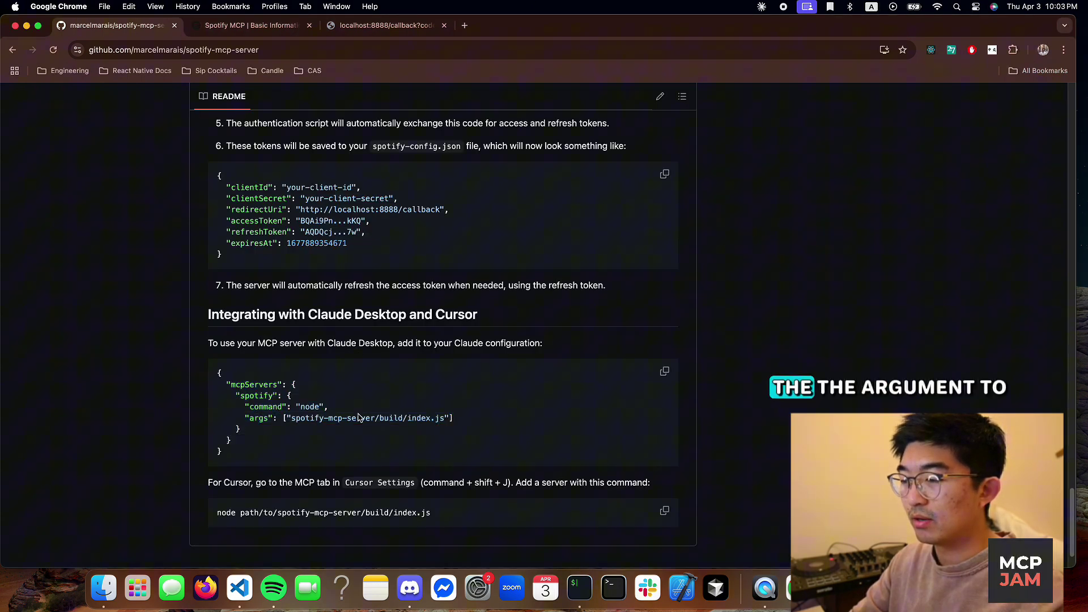
pyautogui.scroll(-2, 339, 408)
pyautogui.moveTo(293, 365); pyautogui.dragTo(443, 367)
pyautogui.click(447, 365)
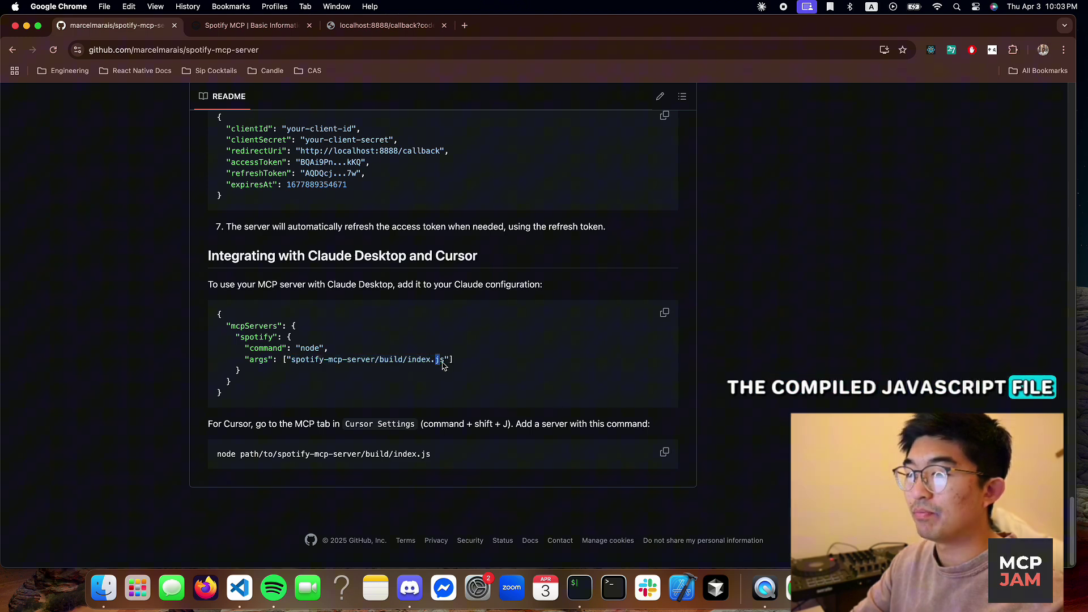
# Step: Copy the full path of build/index.js in VS Code, replace the args path in claude_desktop_config.json with it, and save
pyautogui.press('super+Tab')
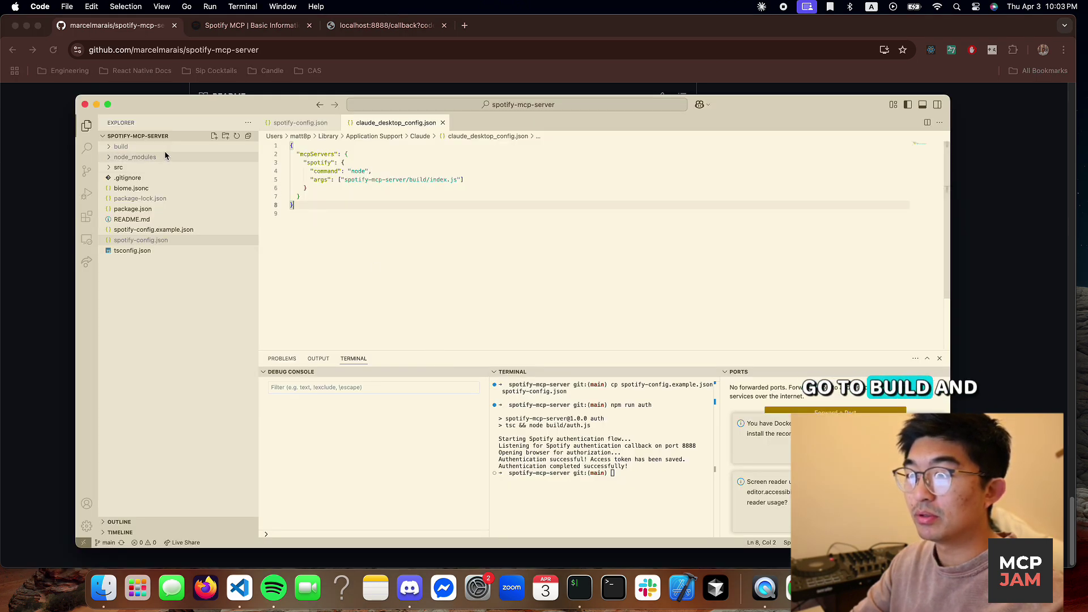
pyautogui.click(117, 147)
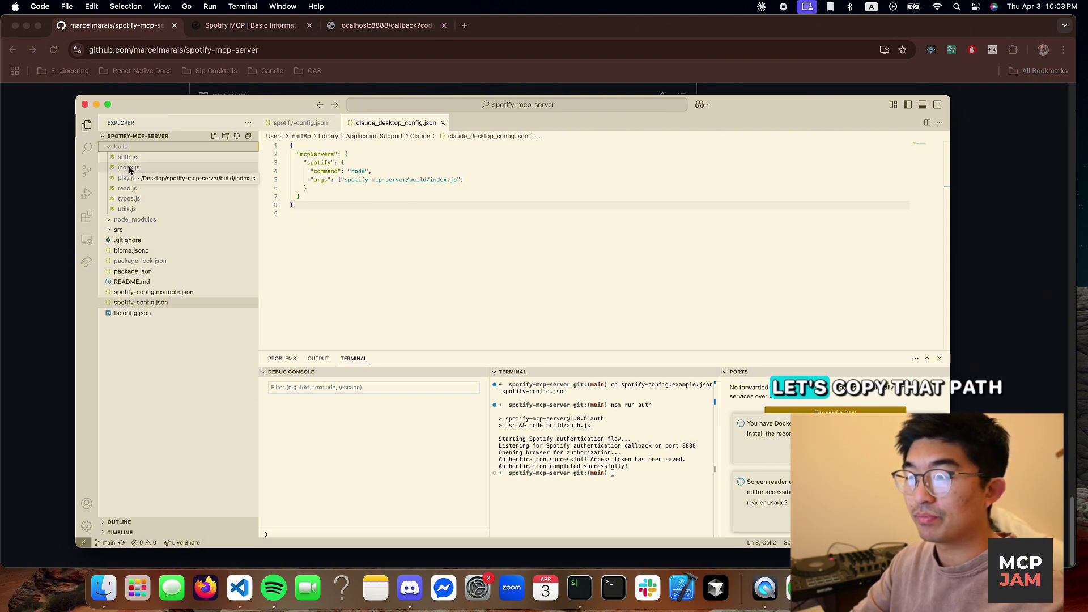
pyautogui.rightClick(129, 168)
pyautogui.click(196, 337)
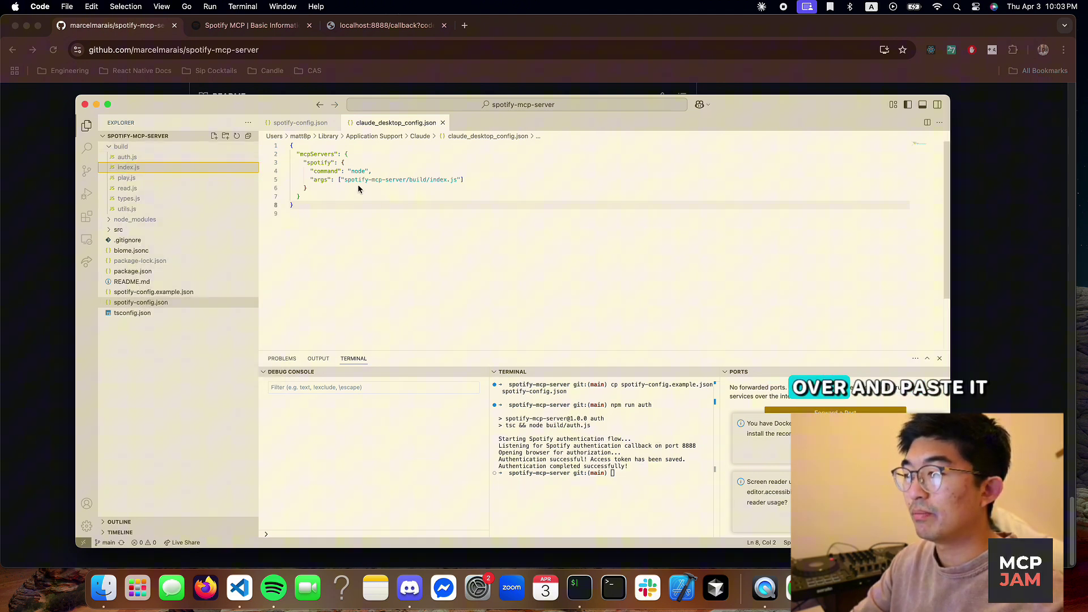
pyautogui.moveTo(345, 180); pyautogui.dragTo(457, 183)
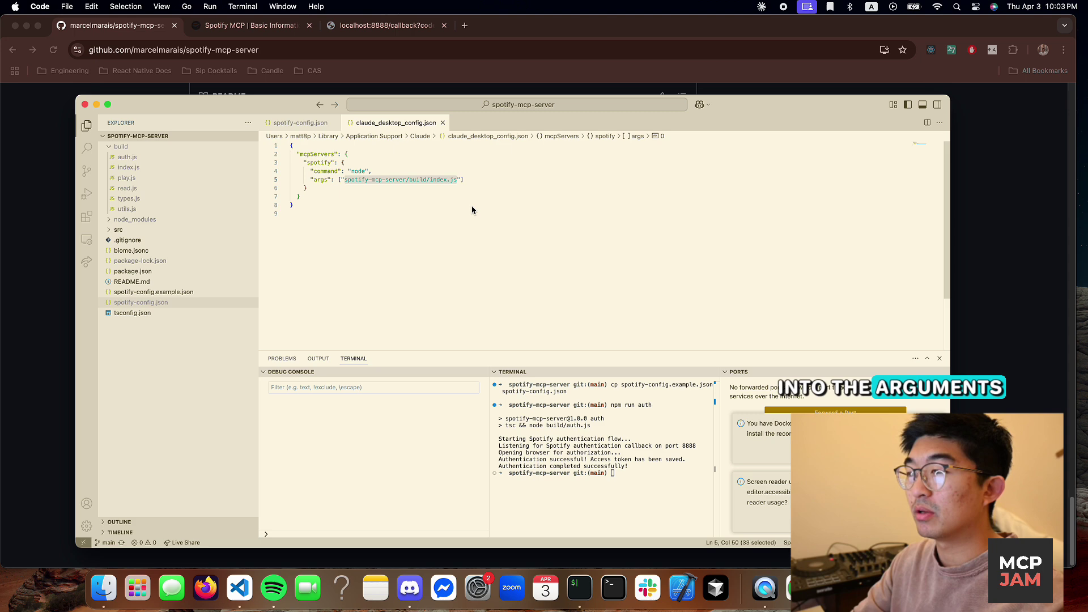
pyautogui.press('super+v')
pyautogui.press('super+s')
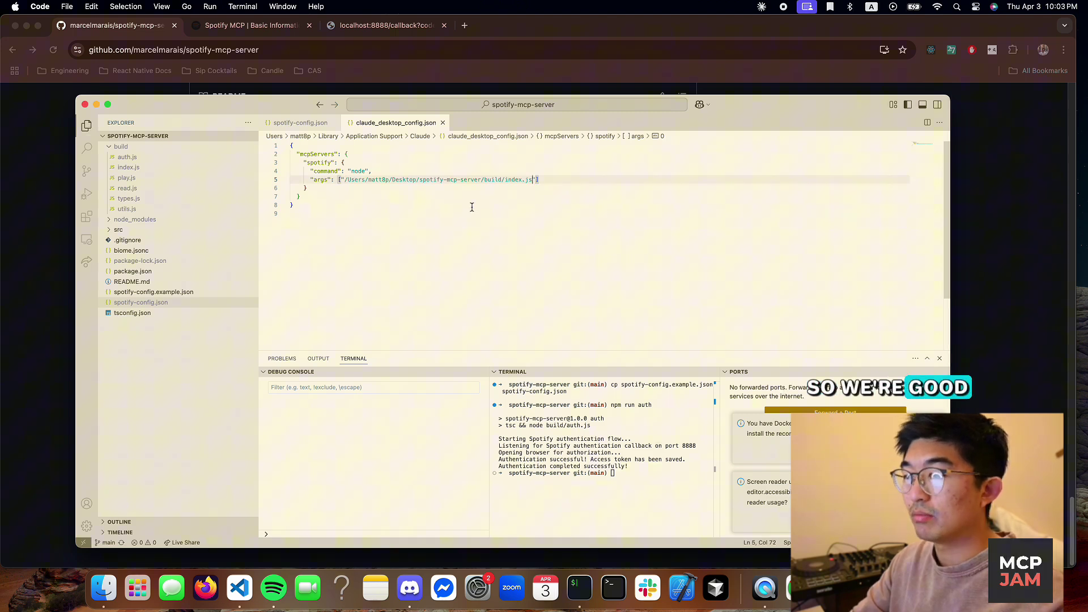
# Step: Switch to Claude Desktop, close its settings and restart it to load the new configuration
pyautogui.press('super+Tab')
pyautogui.press('Escape')
pyautogui.press('super+q')
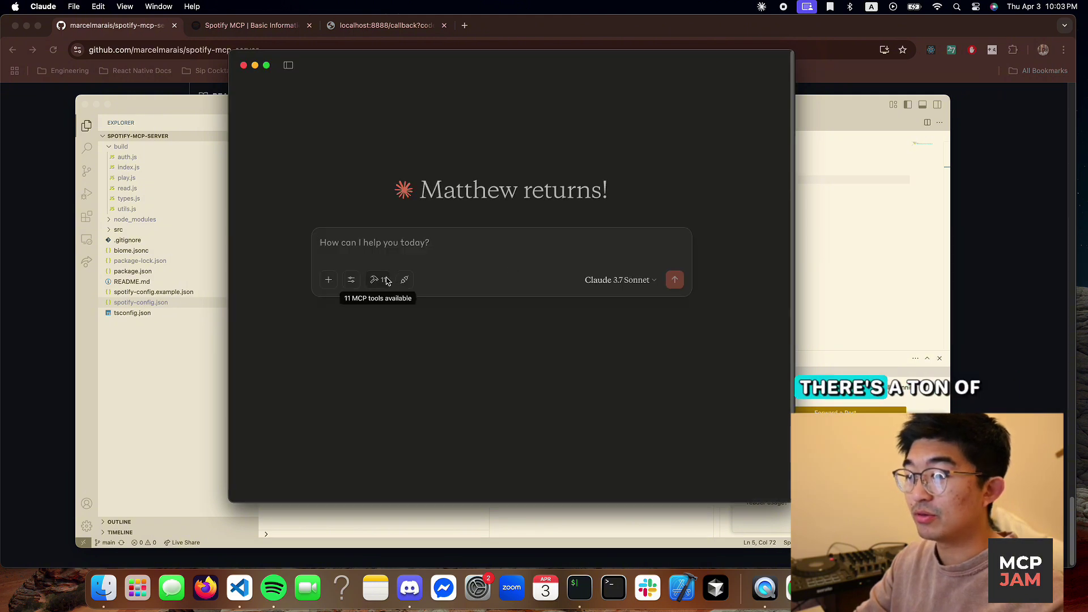
# Step: Review the list of MCP tools available from the spotify server in Claude, and close the list
pyautogui.click(385, 280)
pyautogui.scroll(-5, 493, 321)
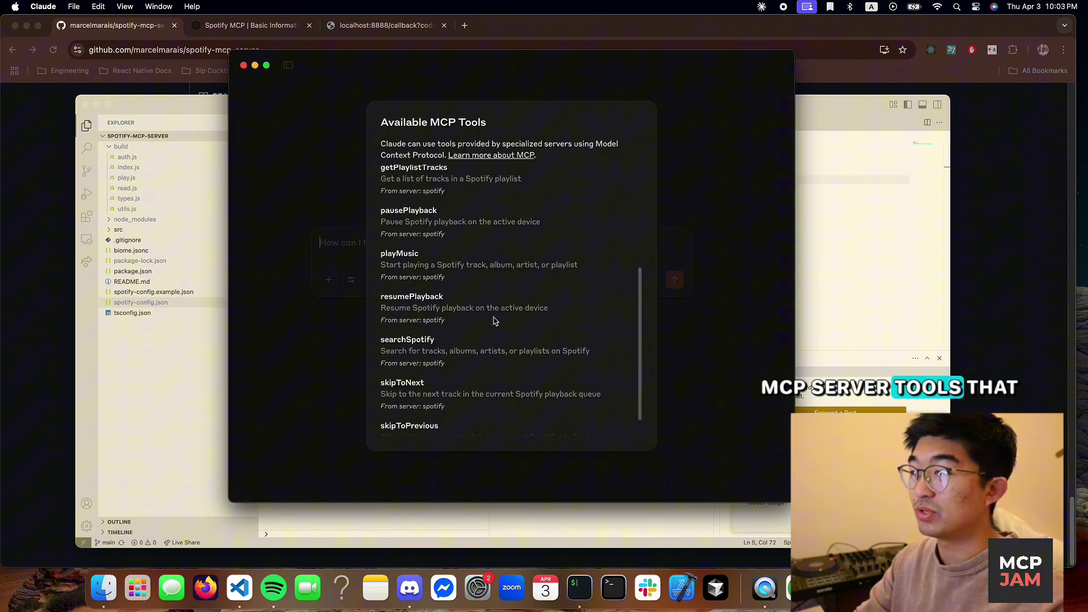
pyautogui.scroll(5, 493, 320)
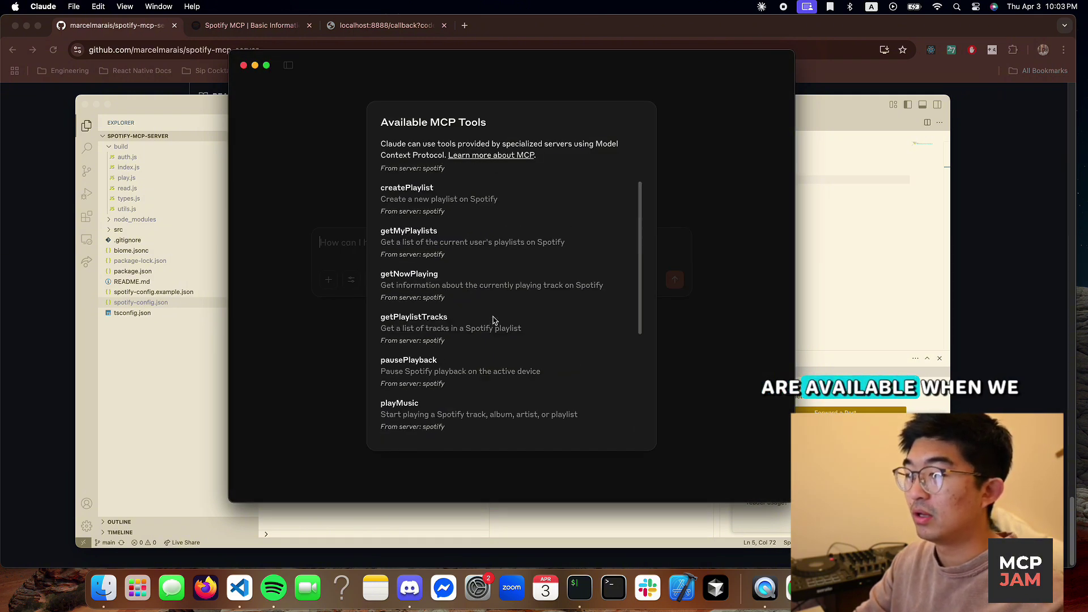
pyautogui.click(349, 242)
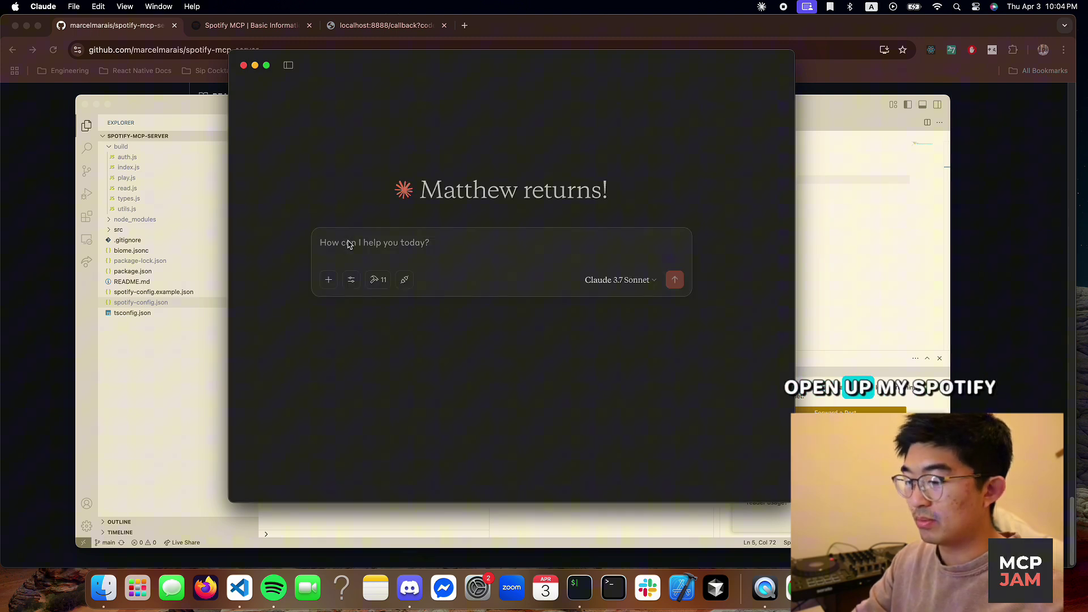
# Step: Open the Spotify app, move its window aside, and ask Claude "What song am I playing right now?"
pyautogui.click(274, 587)
pyautogui.moveTo(576, 127); pyautogui.dragTo(752, 125)
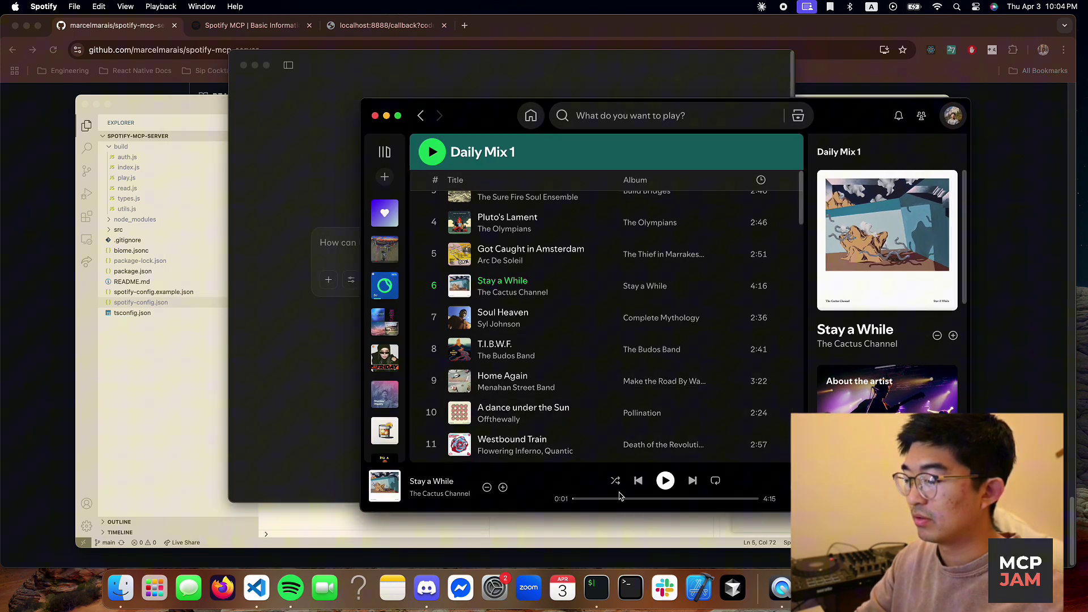
pyautogui.click(299, 400)
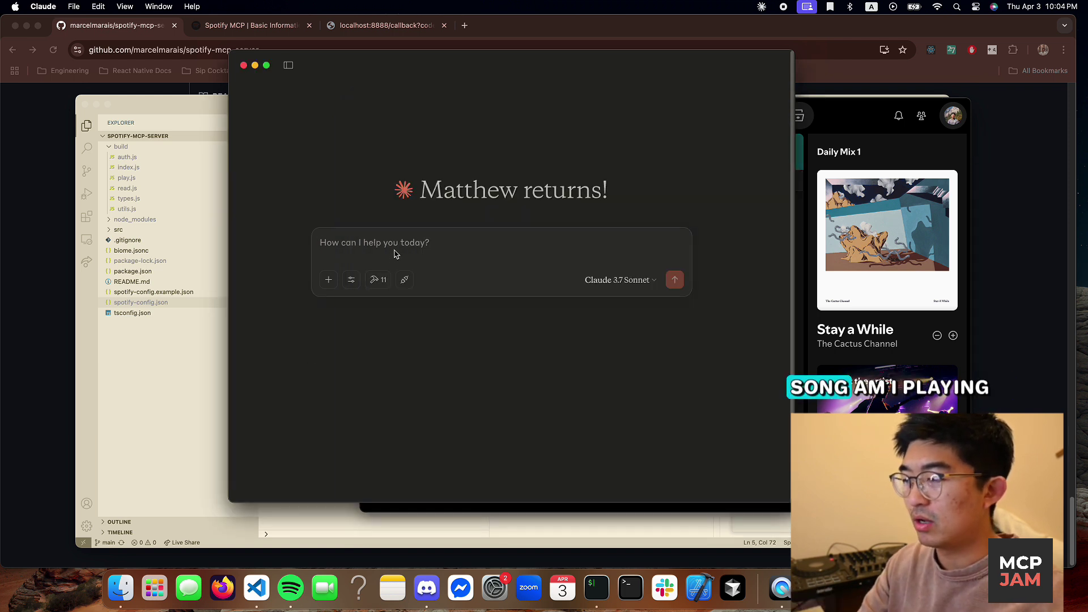
pyautogui.write('What song a')
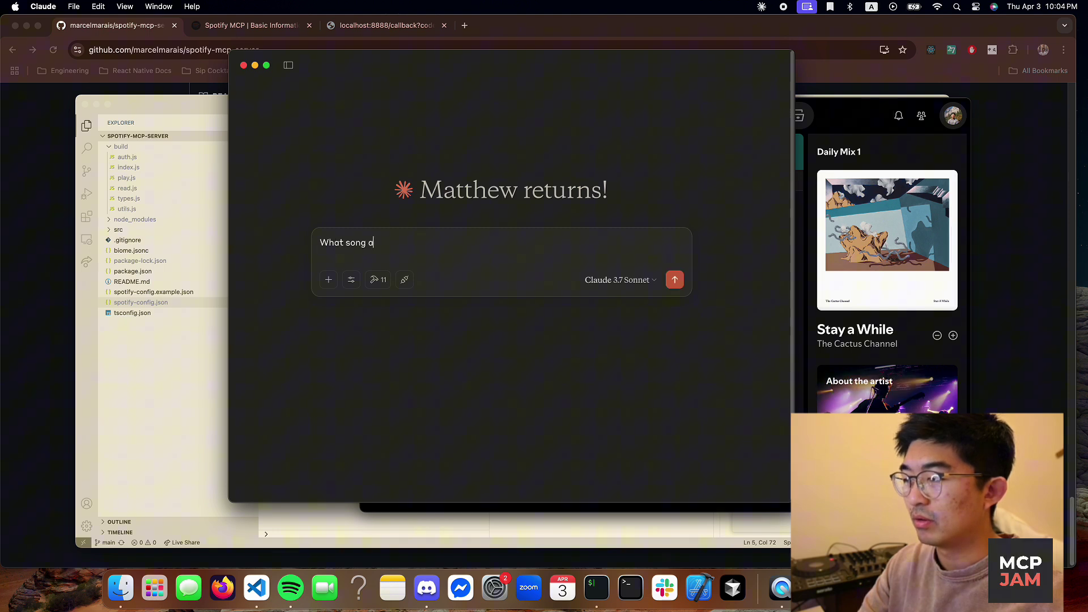
pyautogui.write('m I playing right now?')
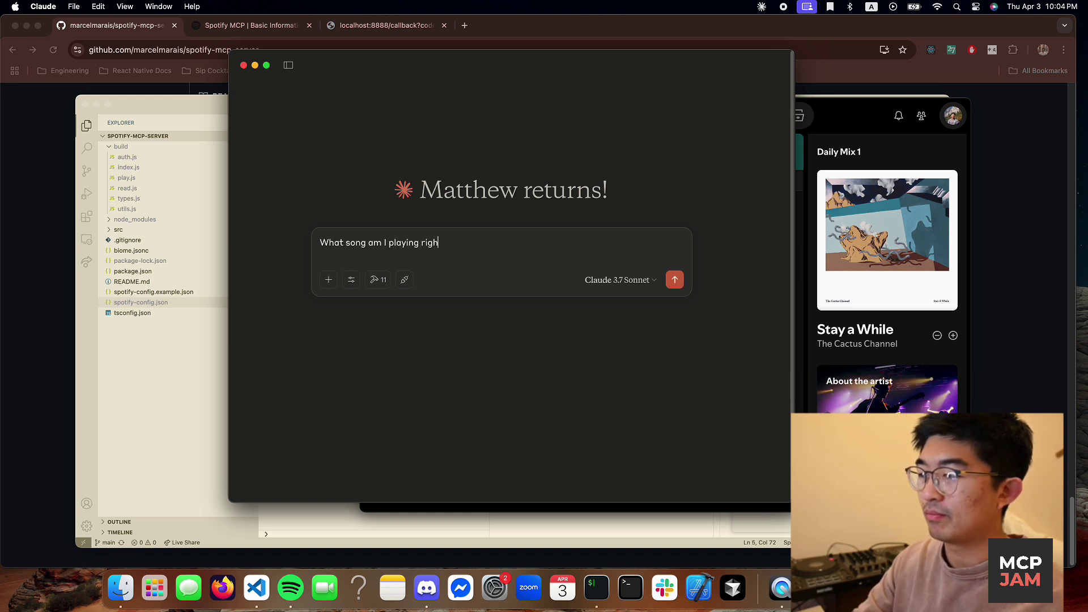
pyautogui.press('Return')
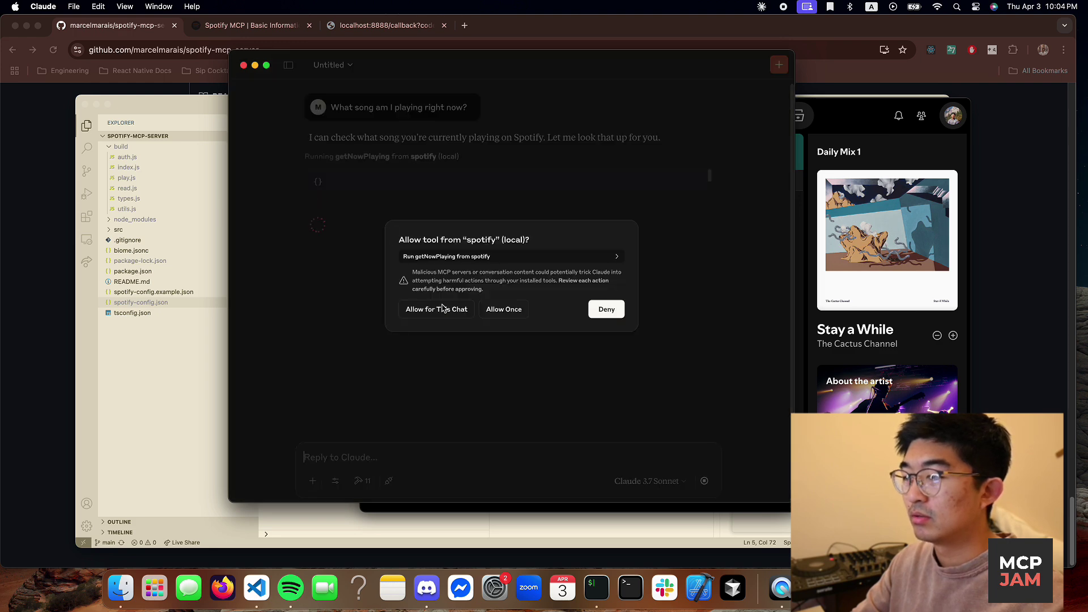
# Step: Allow the spotify getNowPlaying tool for this chat, compare the answer with the Spotify app, and return to Claude
pyautogui.click(444, 313)
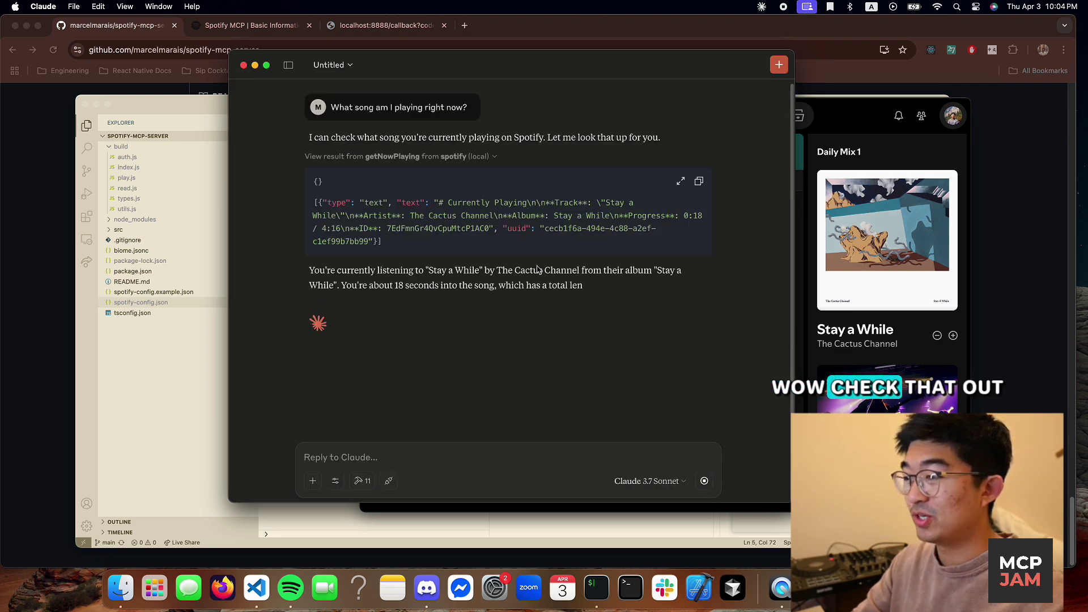
pyautogui.click(872, 136)
pyautogui.click(350, 368)
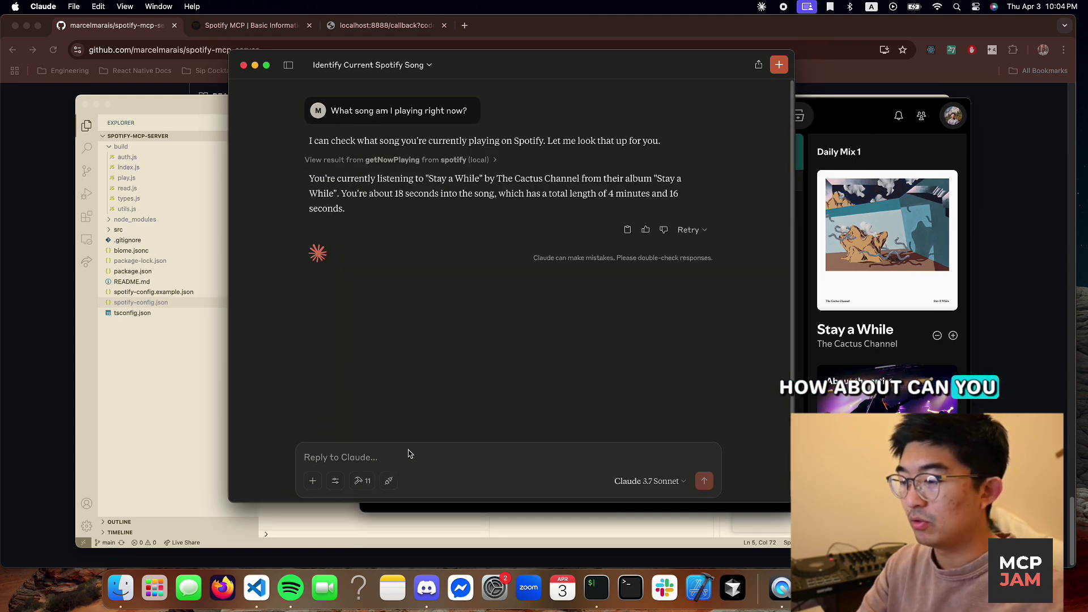
# Step: Ask Claude "Can you queue up a song by beyonce" and allow the searchSpotify tool for this chat
pyautogui.write('Can you q')
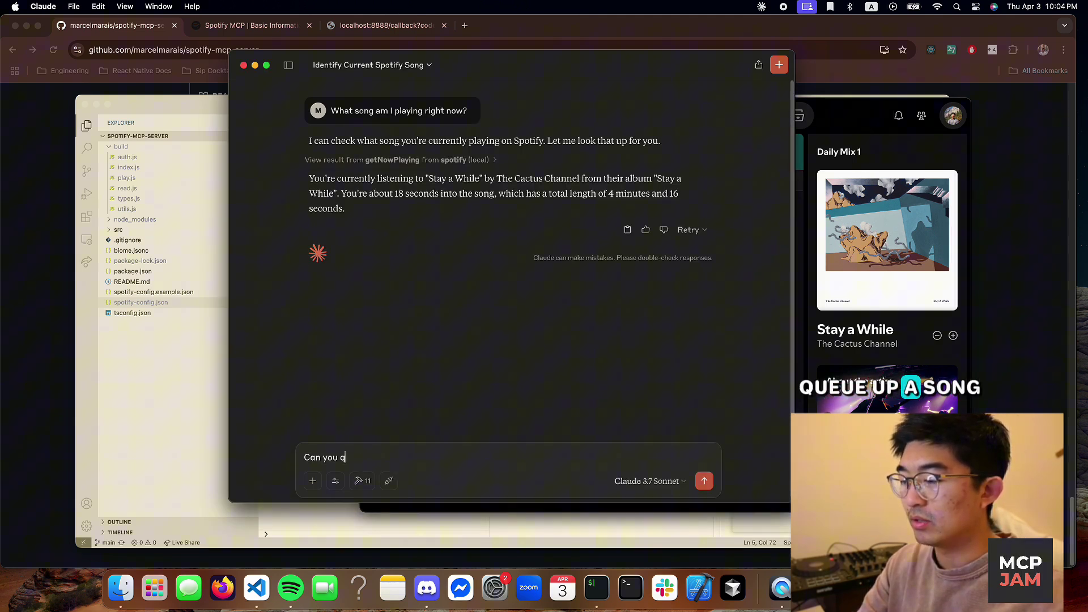
pyautogui.write('ueue up a ')
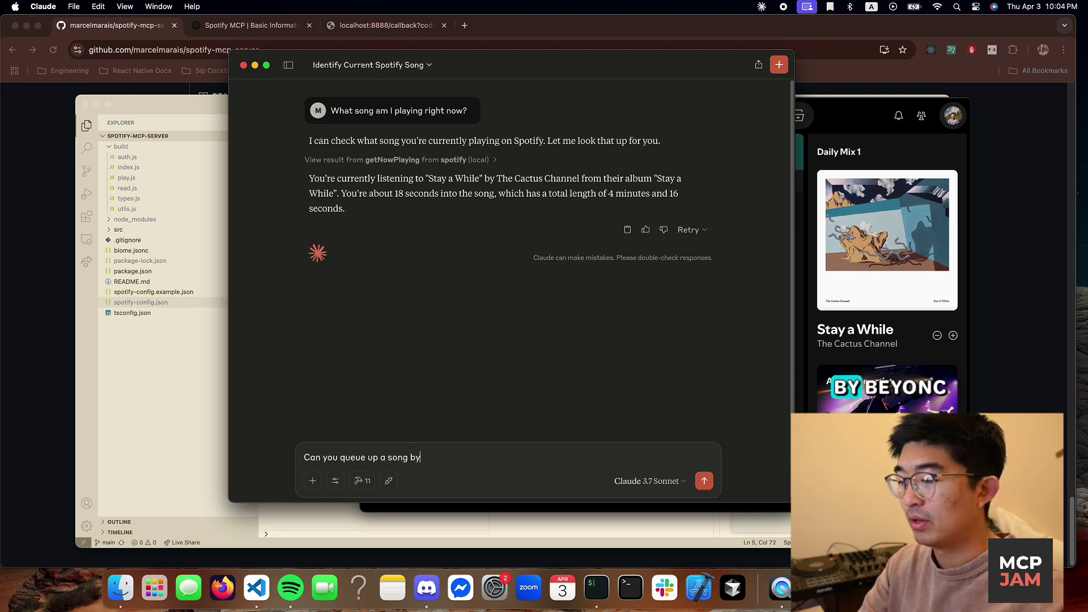
pyautogui.write('song by b')
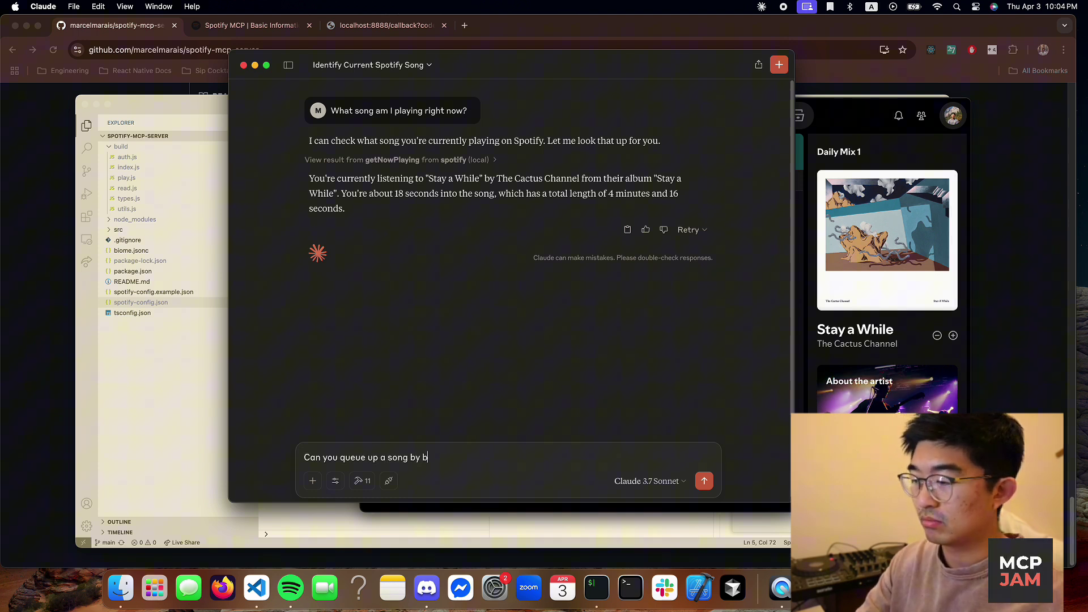
pyautogui.write('eyonce')
pyautogui.press('Return')
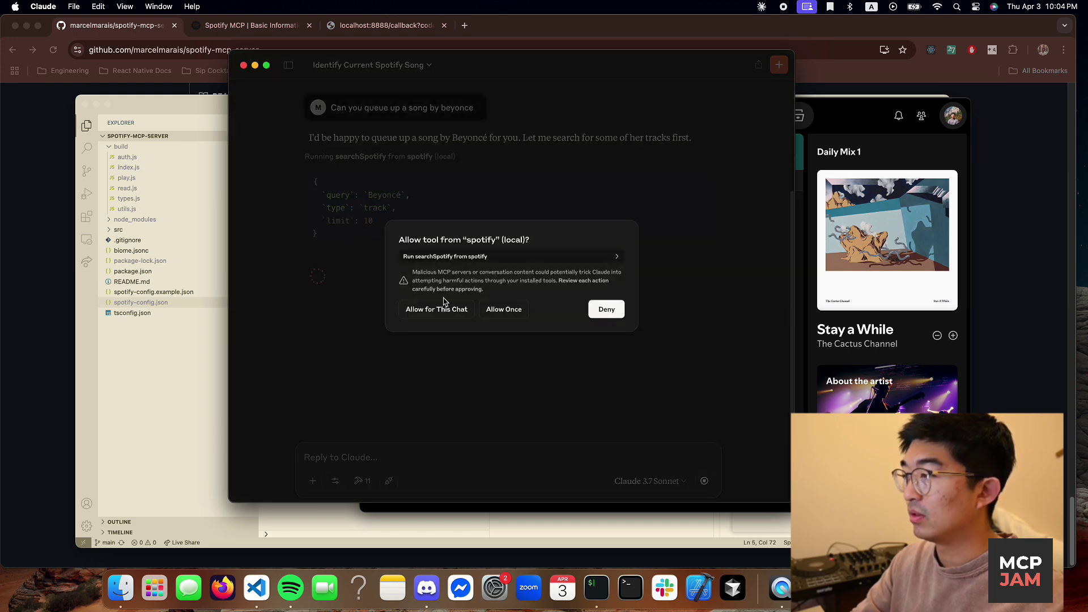
pyautogui.click(443, 306)
# Step: Bring the Spotify window forward, move it slightly so its playback bar shows below the Claude window, and return to Claude
pyautogui.click(862, 123)
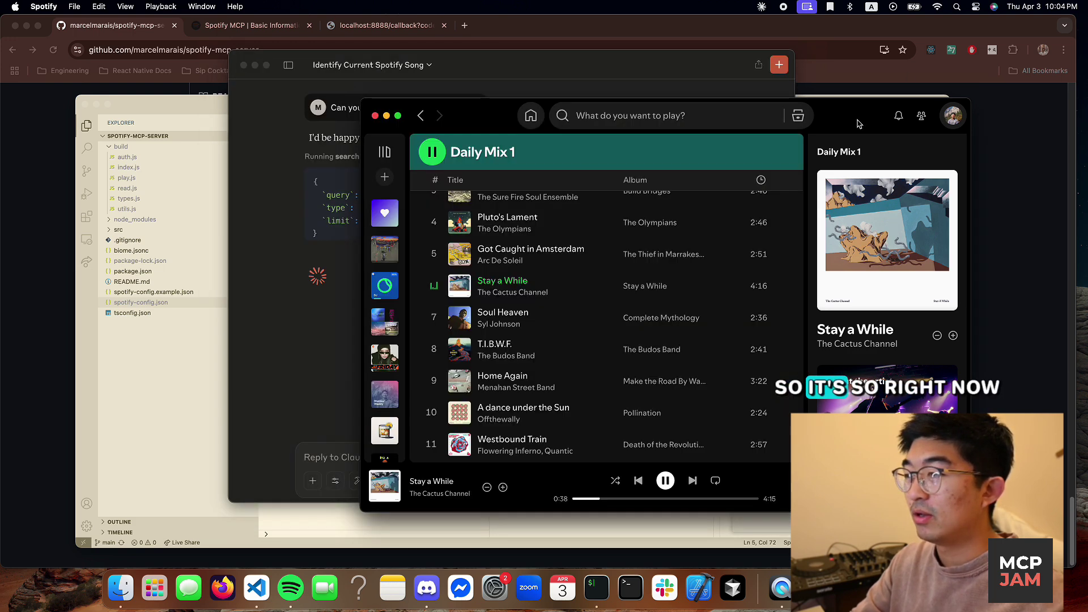
pyautogui.moveTo(445, 130); pyautogui.dragTo(510, 137)
pyautogui.click(347, 262)
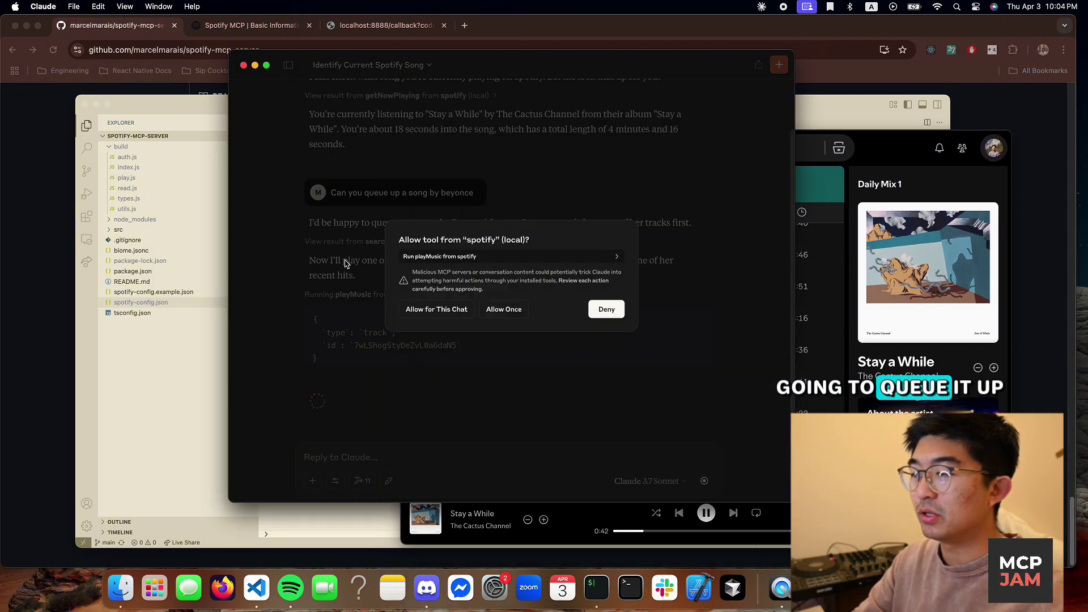
# Step: Allow the spotify playMusic tool for this chat, check the playing track in Spotify, and switch back to Claude
pyautogui.click(426, 309)
pyautogui.press('super+Tab')
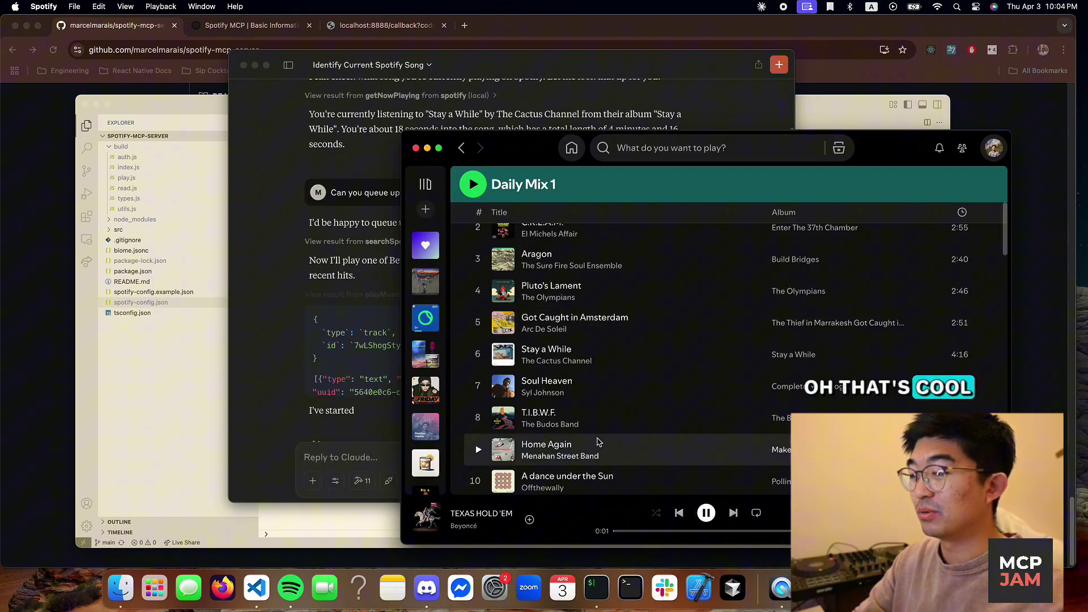
pyautogui.press('super+Tab')
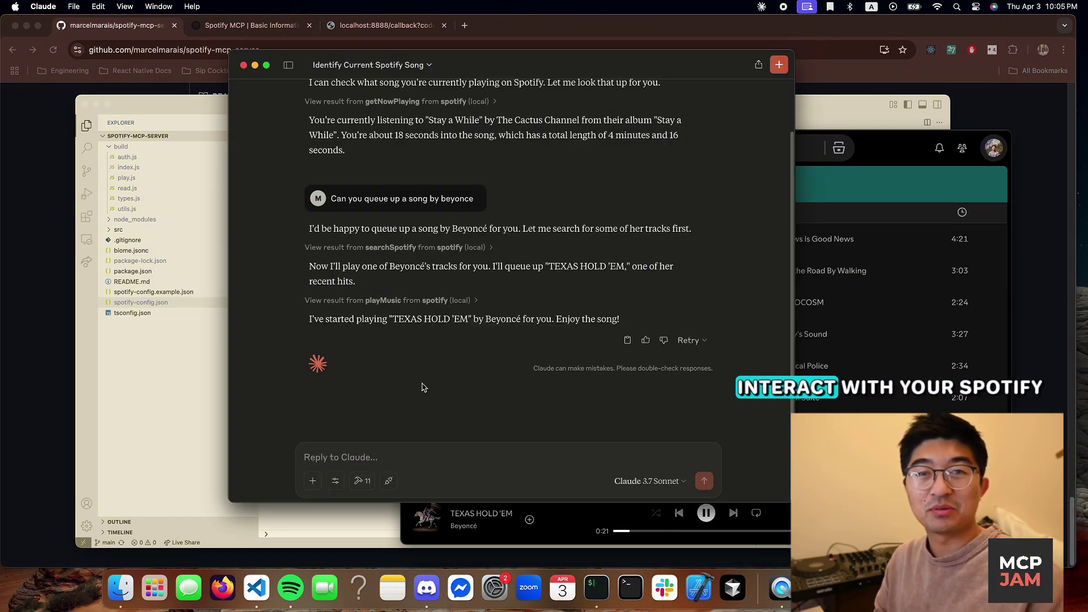